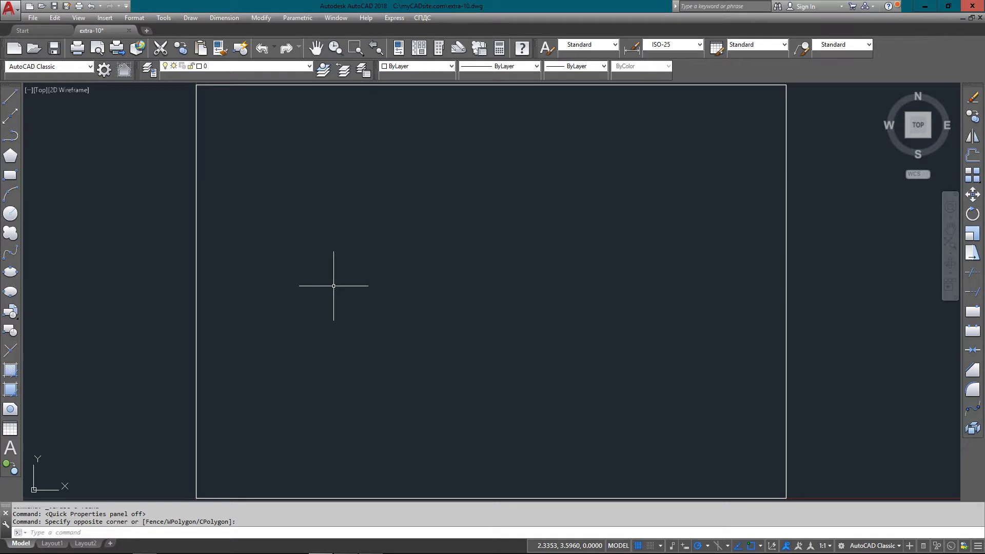
Delete the leftover stray object so model space is empty.
key("Delete")
Draw a tall rectangle from a lower-left corner using a relative opposite corner.
type("re")
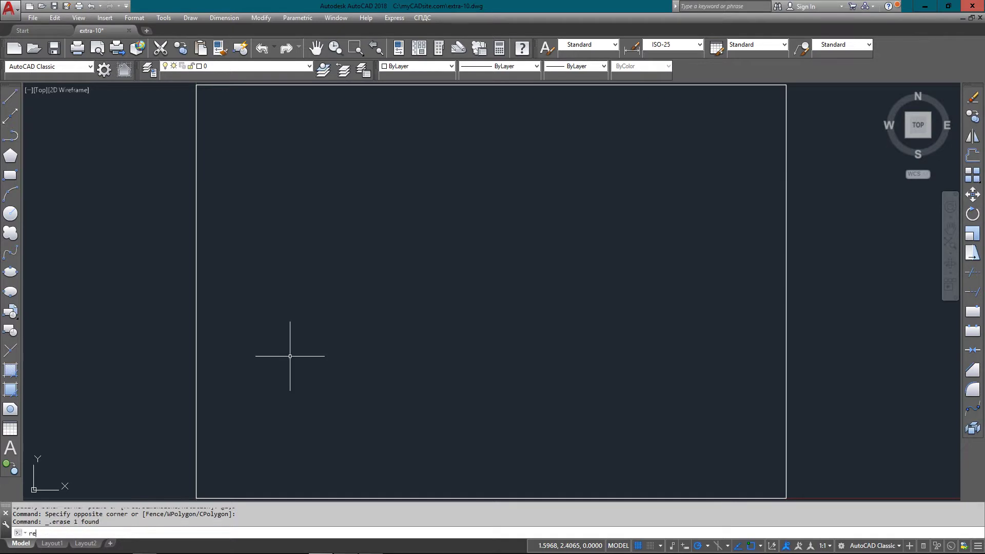
type("c")
key("Return")
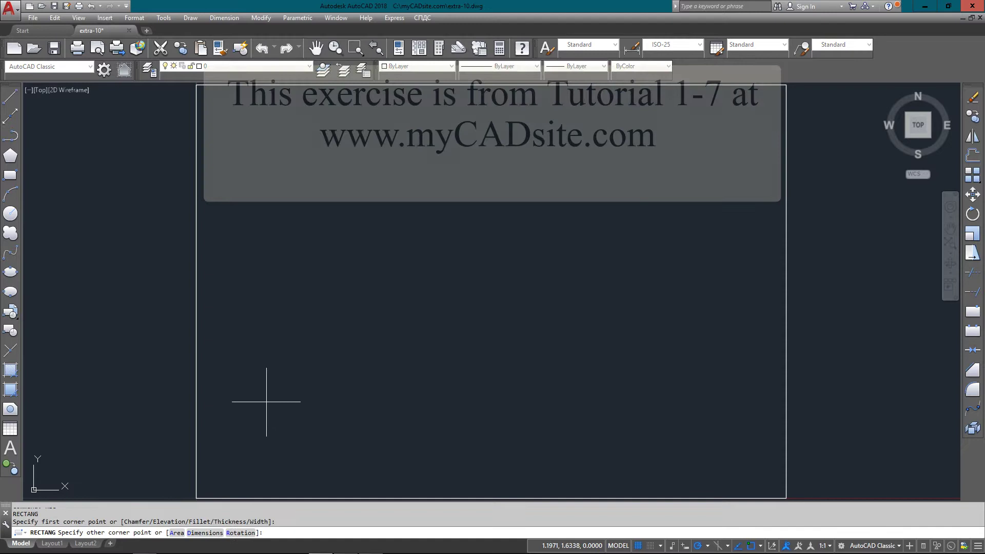
left_click(267, 402)
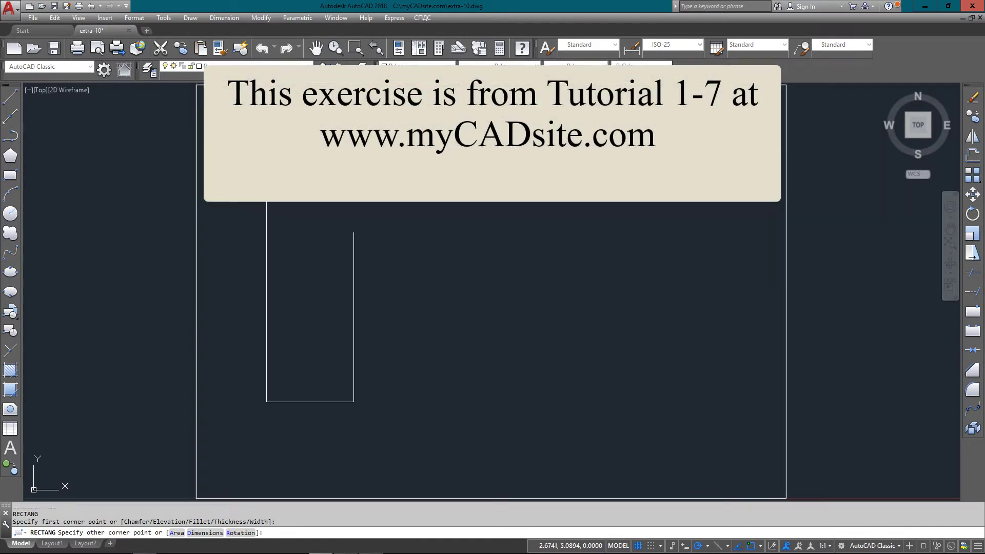
key("F8")
type("@")
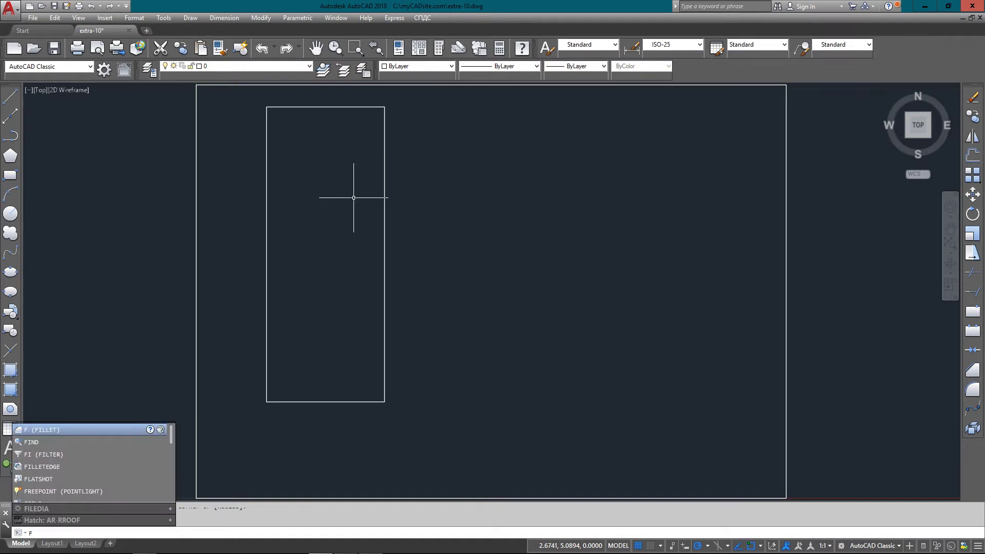
Round the rectangle's bottom-left and top-left corners with 0.5-radius fillets.
key("Return")
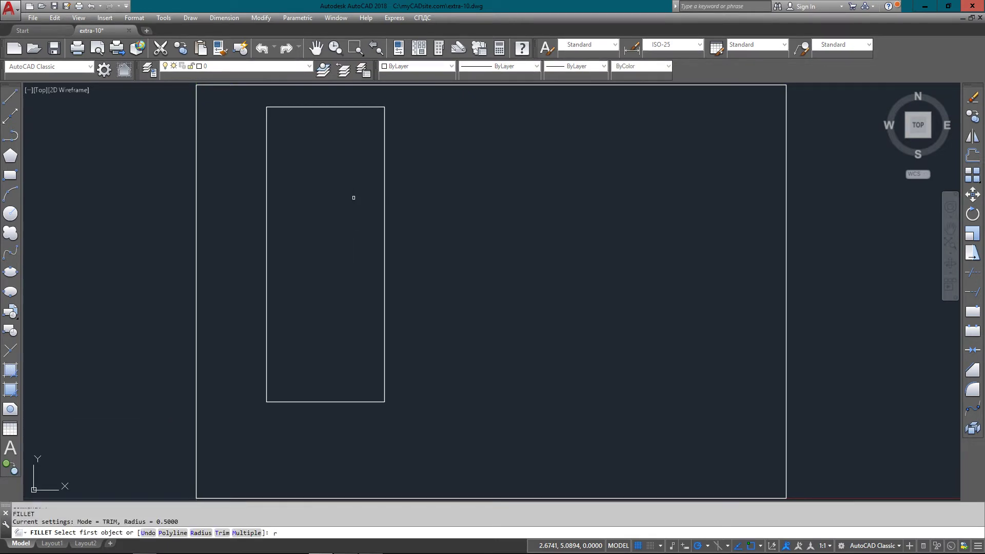
key("Return")
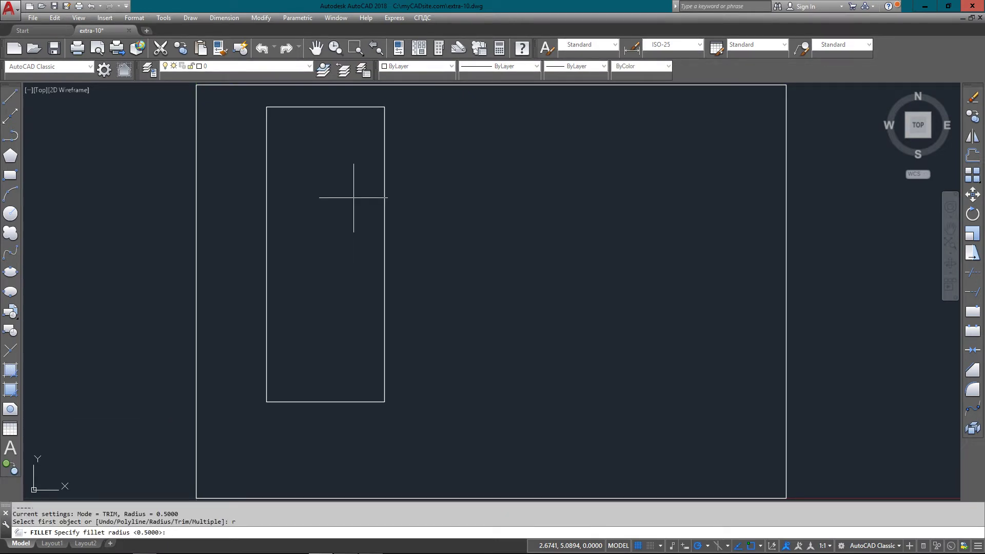
key("Return")
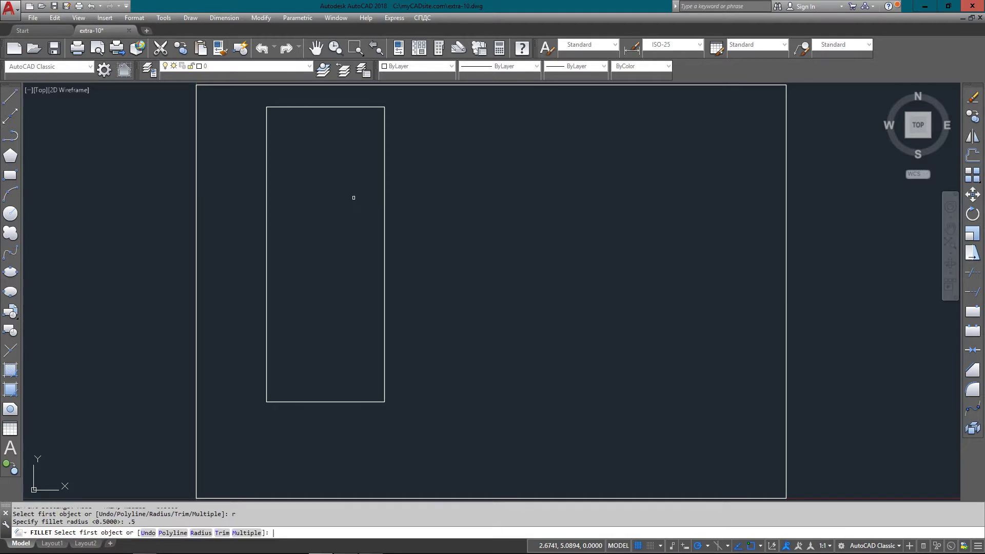
left_click(284, 401)
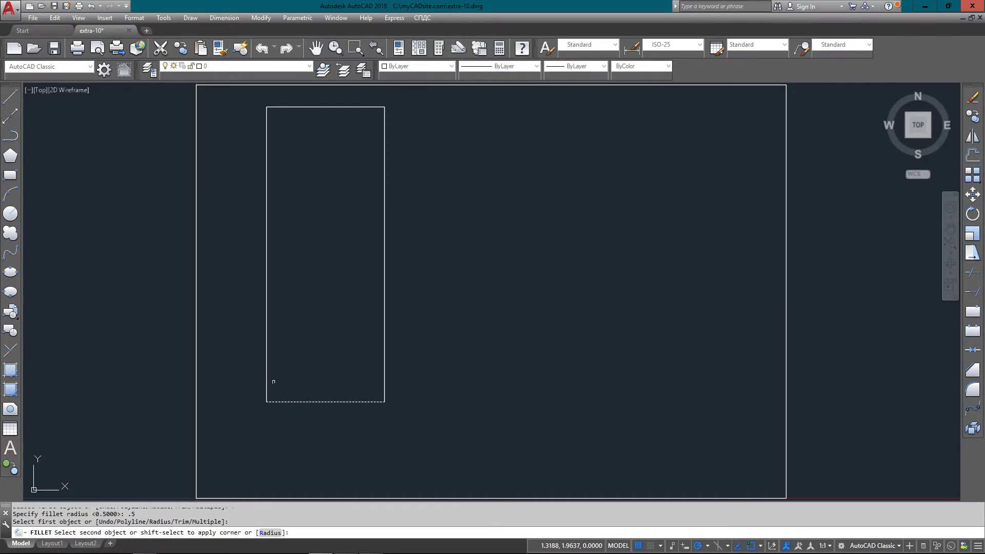
left_click(267, 369)
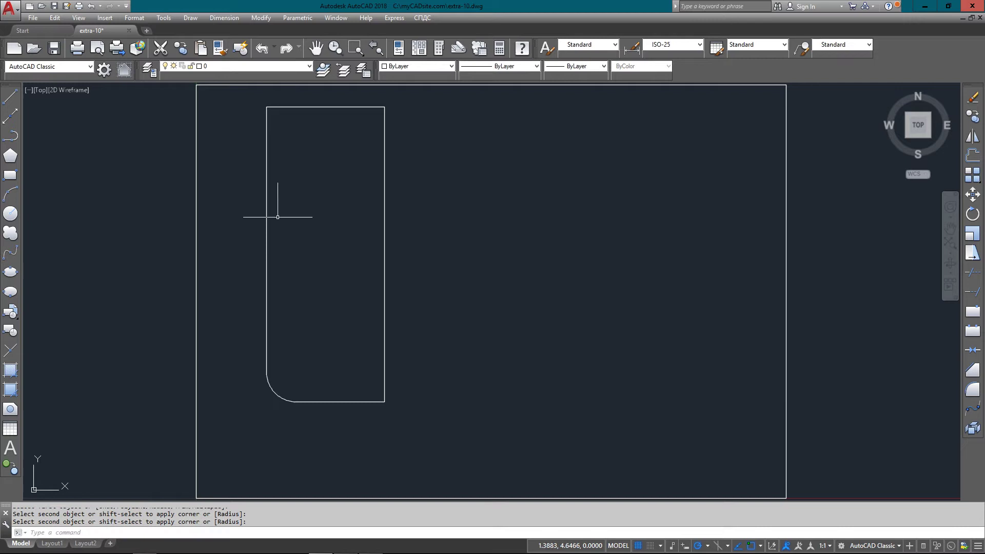
key("Return")
left_click(266, 121)
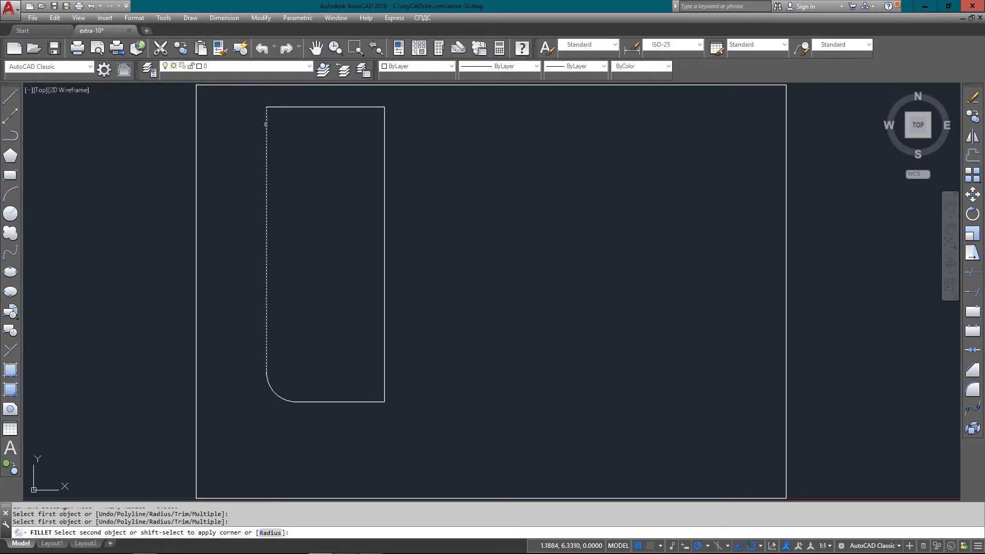
left_click(283, 107)
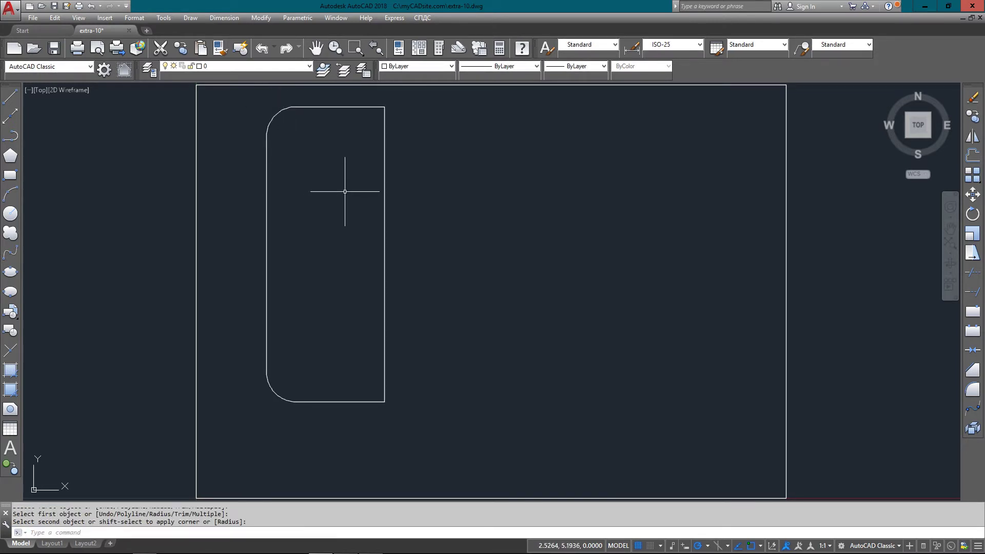
key("Escape")
left_click(345, 191)
key("Delete")
Draw a 1.5-radius circle centred on the midpoint of the rectangle's right edge.
type("c")
key("Return")
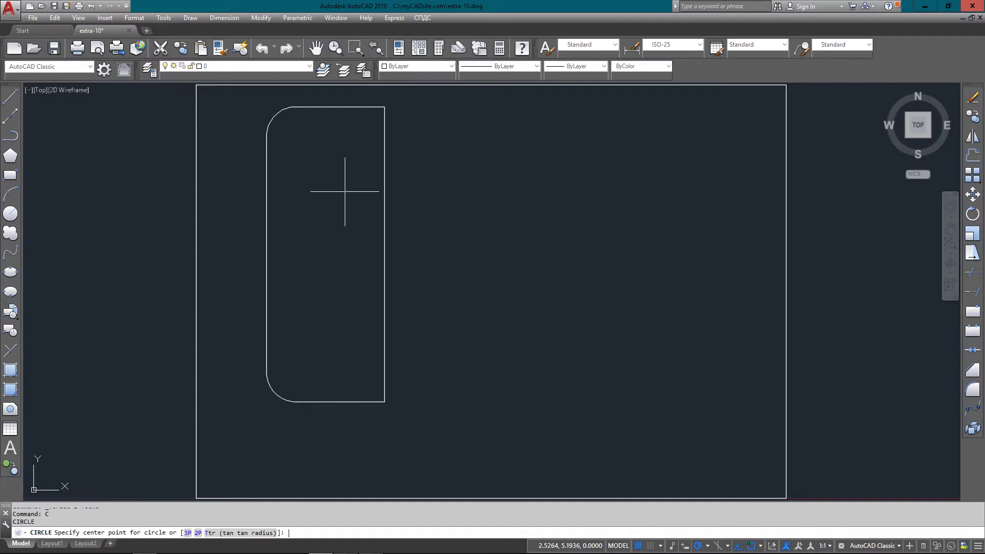
left_click(385, 253)
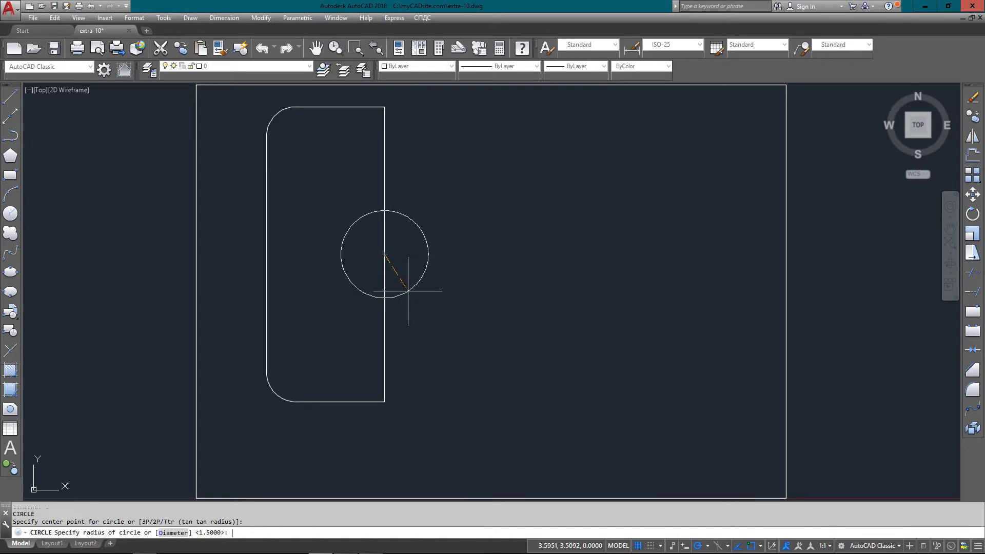
type("1.5")
key("Return")
Trim the circle's outer arc and the inner edge segment into a semicircular notch.
type("tr")
key("Return")
left_click(534, 95)
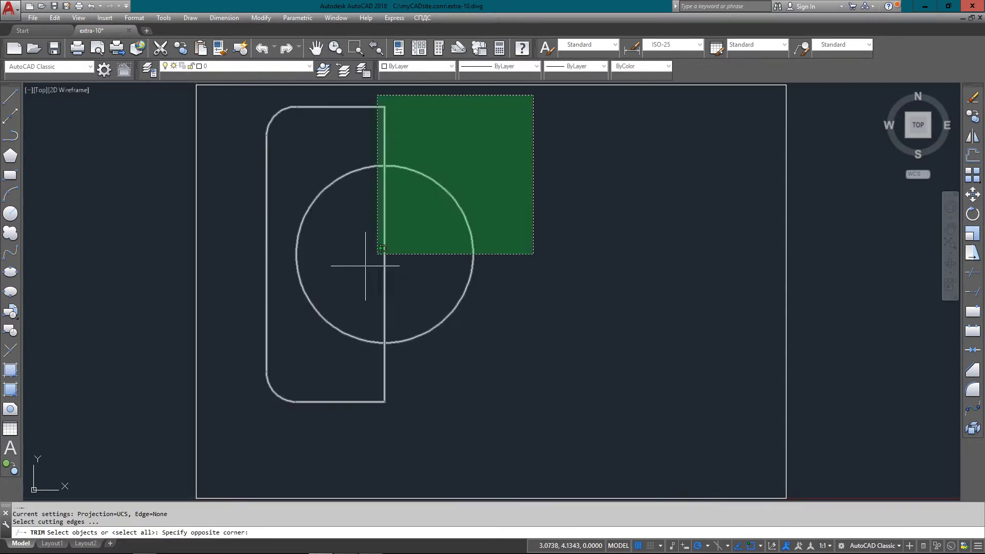
left_click(244, 424)
key("Return")
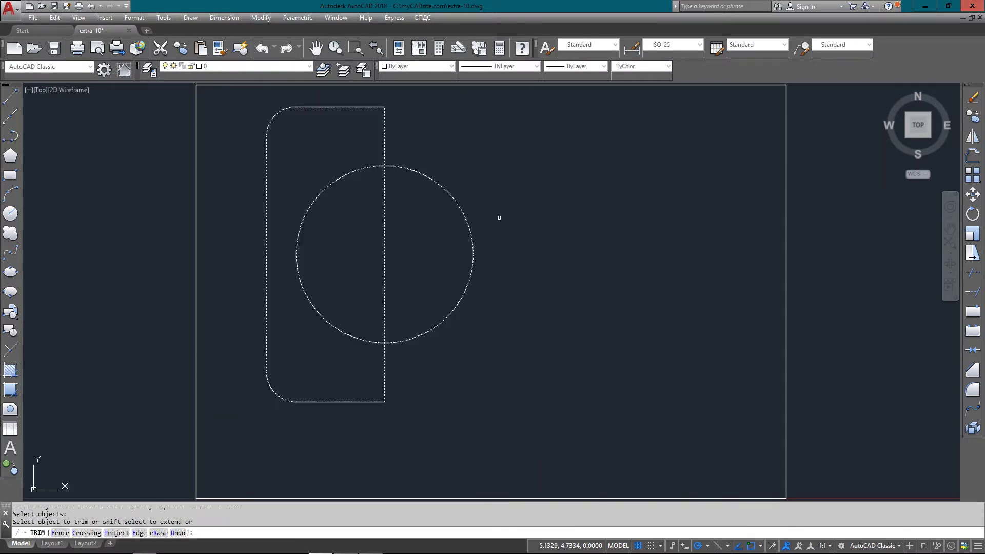
left_click(502, 213)
left_click(358, 250)
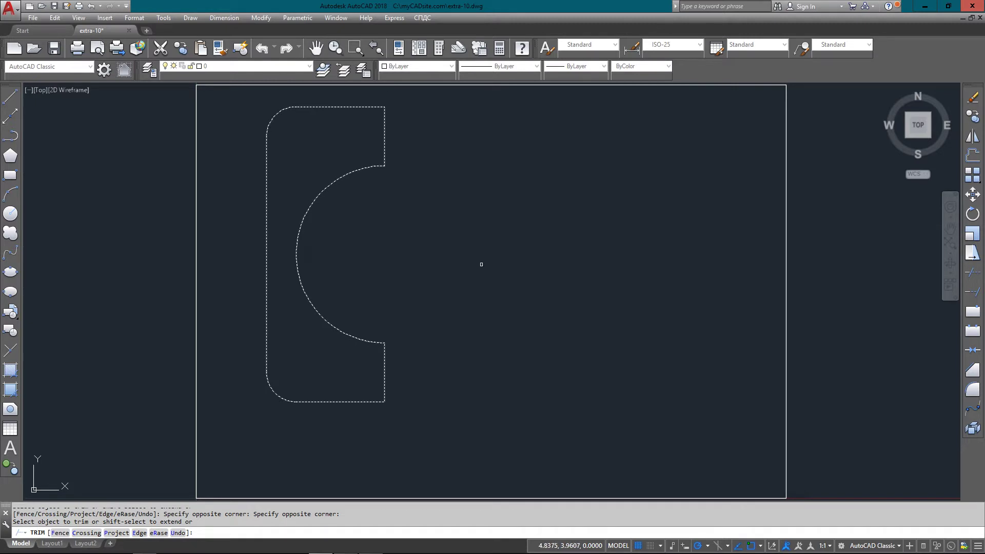
key("Return")
type("c")
key("Return")
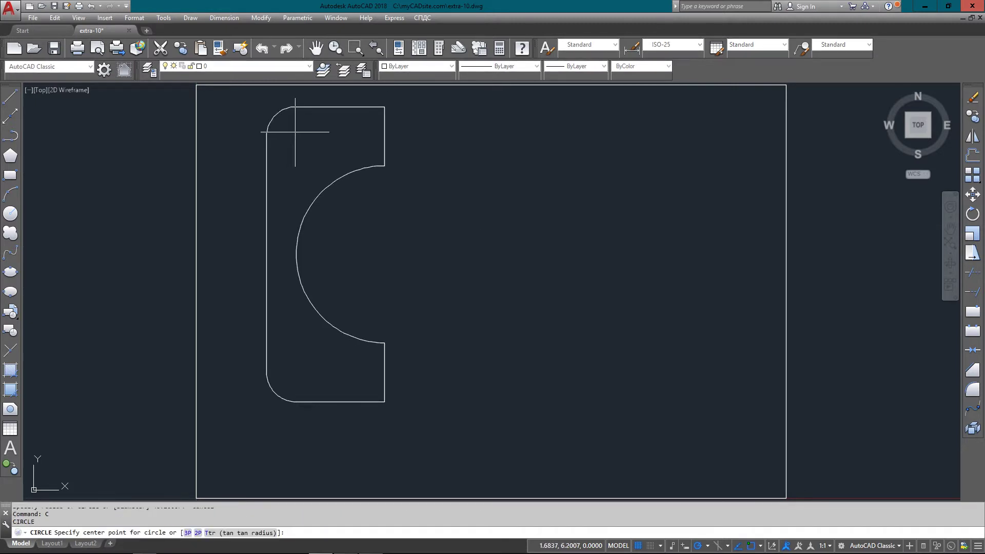
Draw a 0.2-radius hole centred on the top-left corner arc.
type("cen")
key("Return")
left_click(274, 114)
left_click(296, 135)
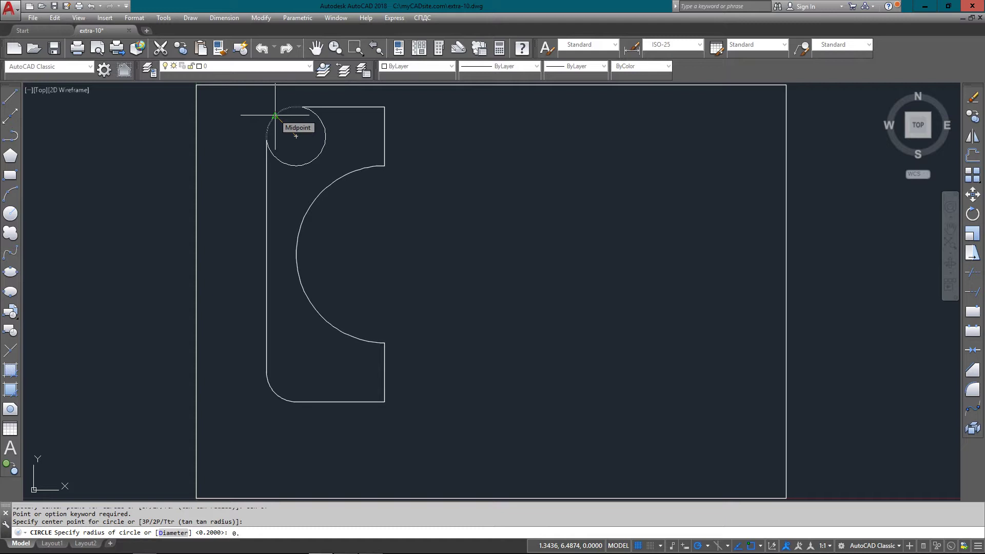
key("Return")
Mirror the hole about a horizontal line through the left edge midpoint, keeping the original.
type("mi")
key("Return")
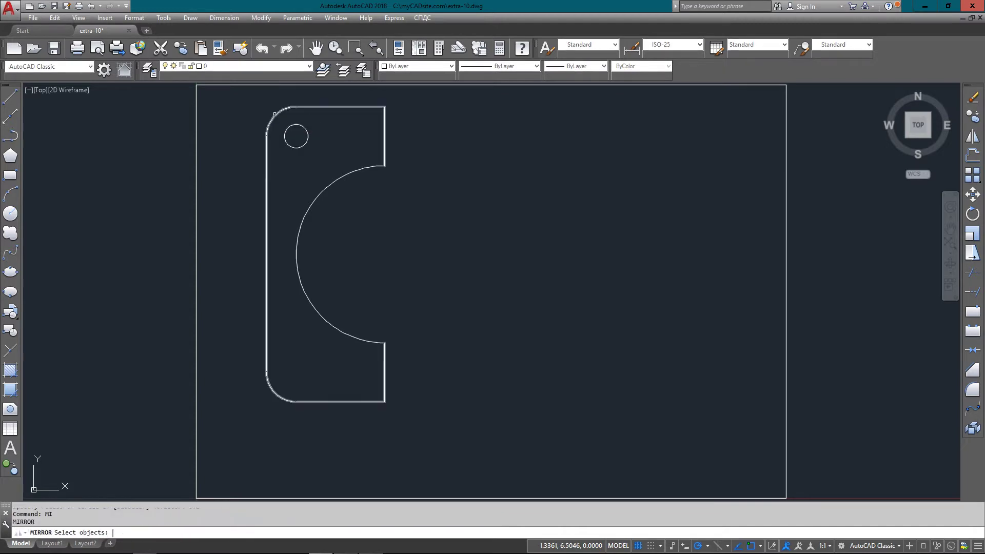
left_click(285, 133)
key("Return")
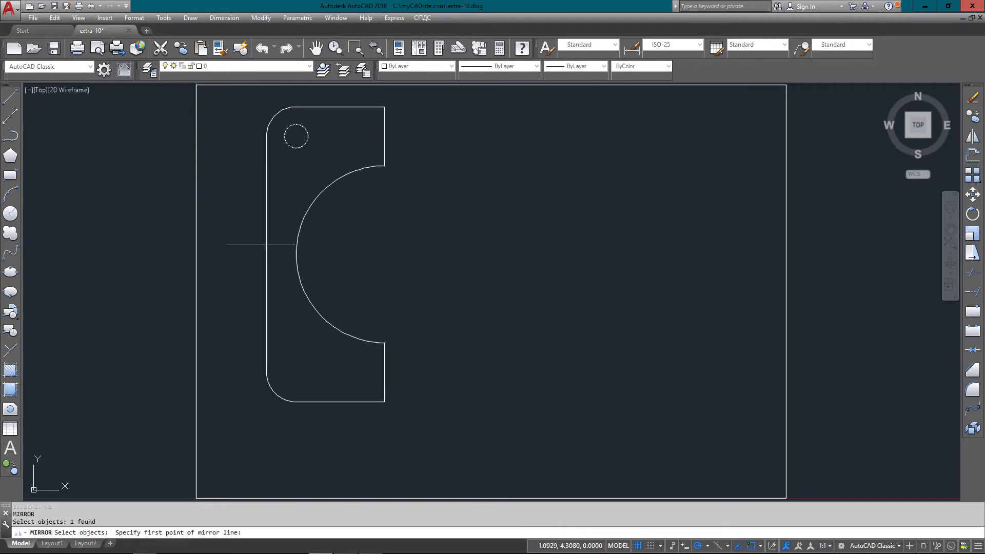
left_click(266, 254)
left_click(235, 254)
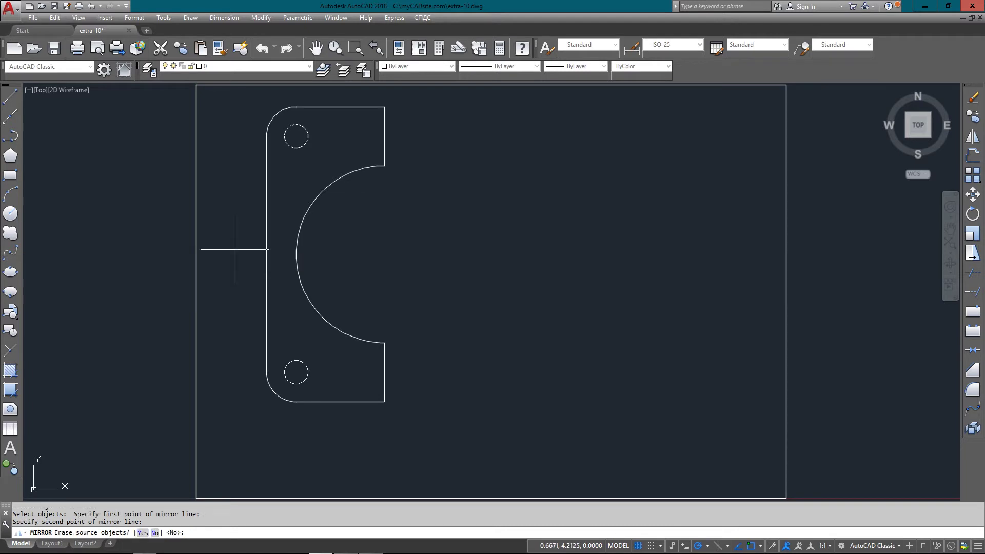
key("Return")
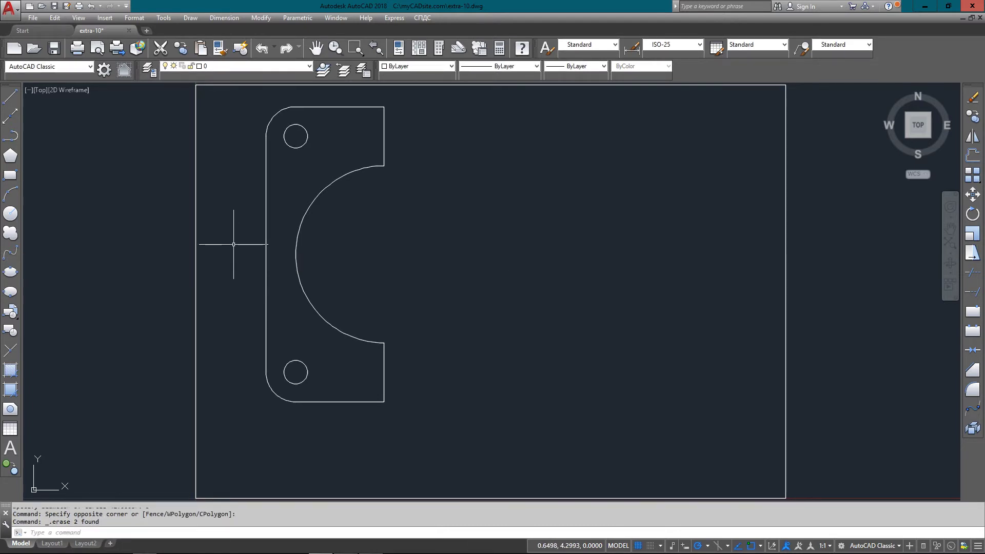
Draw a diameter-1 circle in the empty space right of the plate.
type("c")
key("Return")
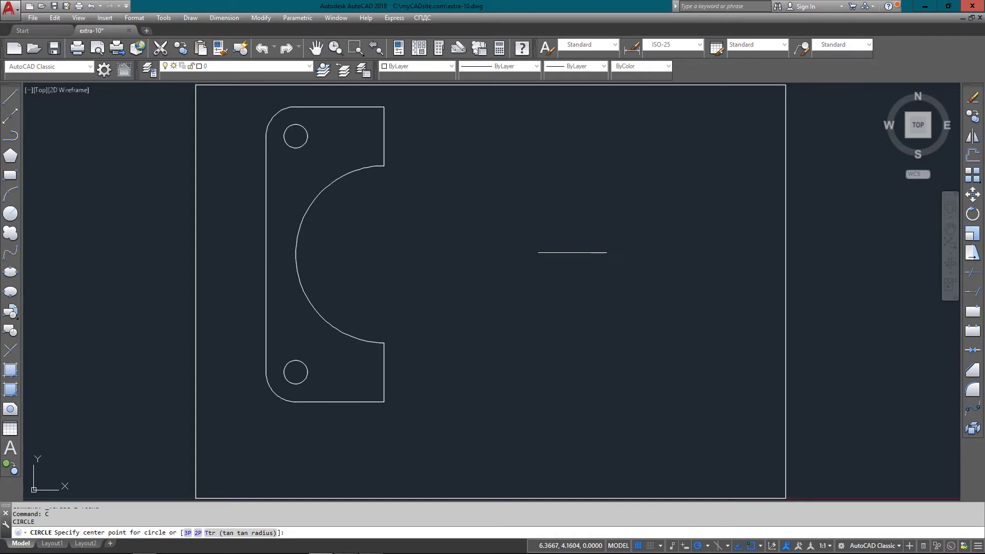
left_click(616, 239)
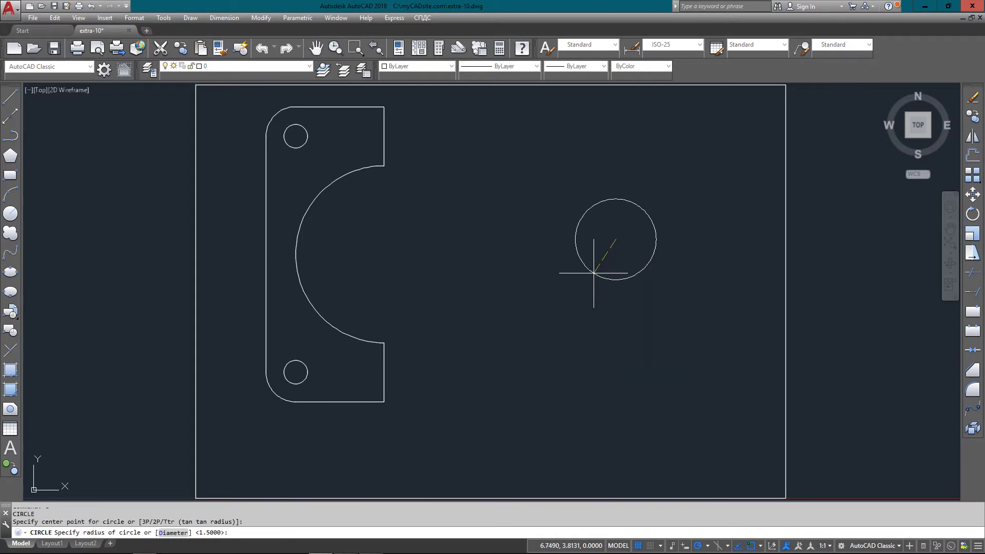
type("d")
key("Return")
type("1")
key("Return")
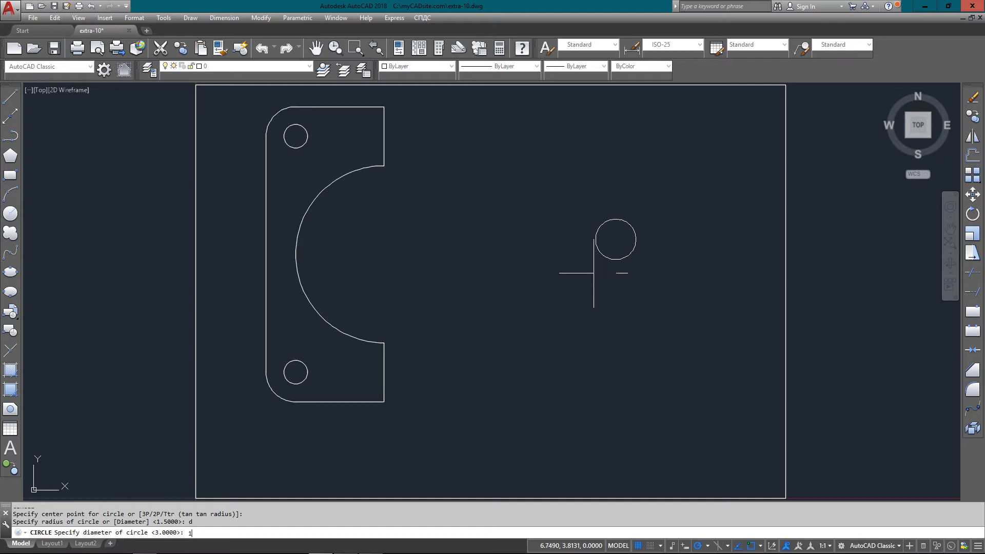
Draw a concentric diameter-3 circle around the small circle.
type("ci")
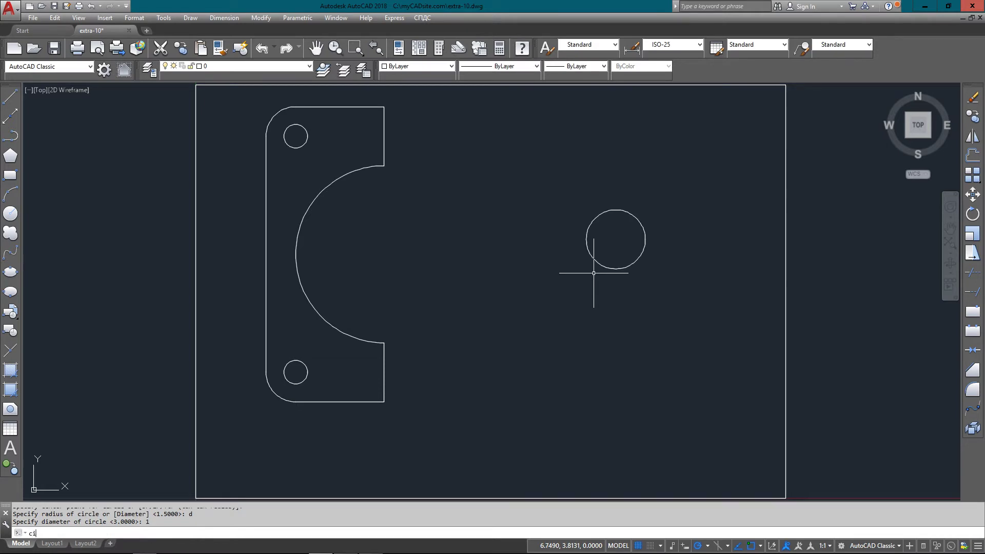
key("Return")
left_click(595, 277)
type("d")
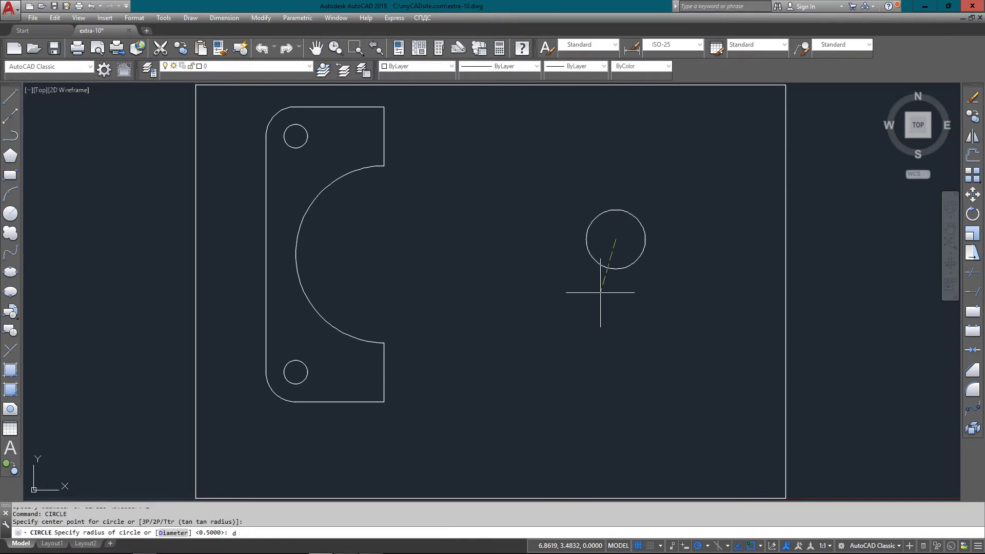
key("Return")
type("3")
key("Return")
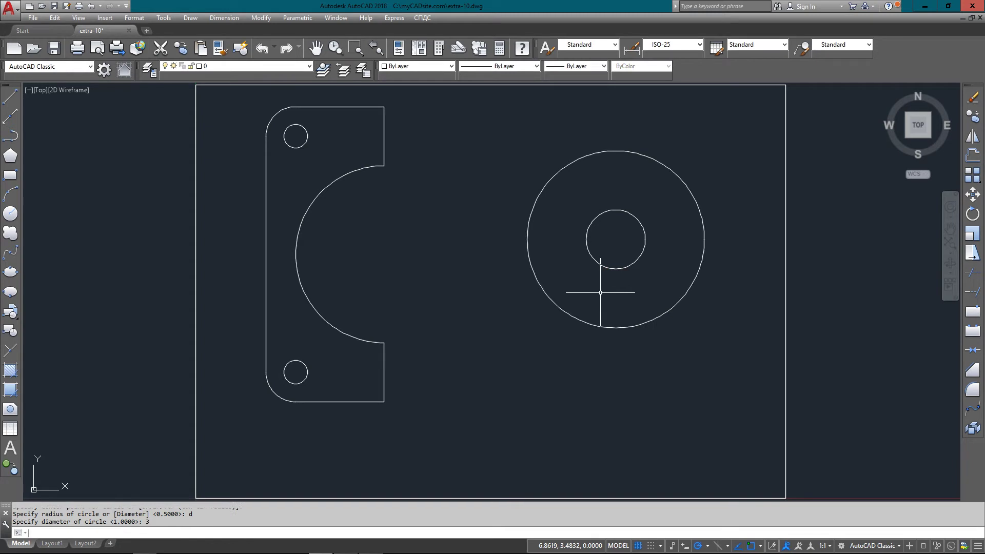
Draw a 2-unit vertical line up from the ring centre and offset it 0.2 to each side.
type("l")
key("Return")
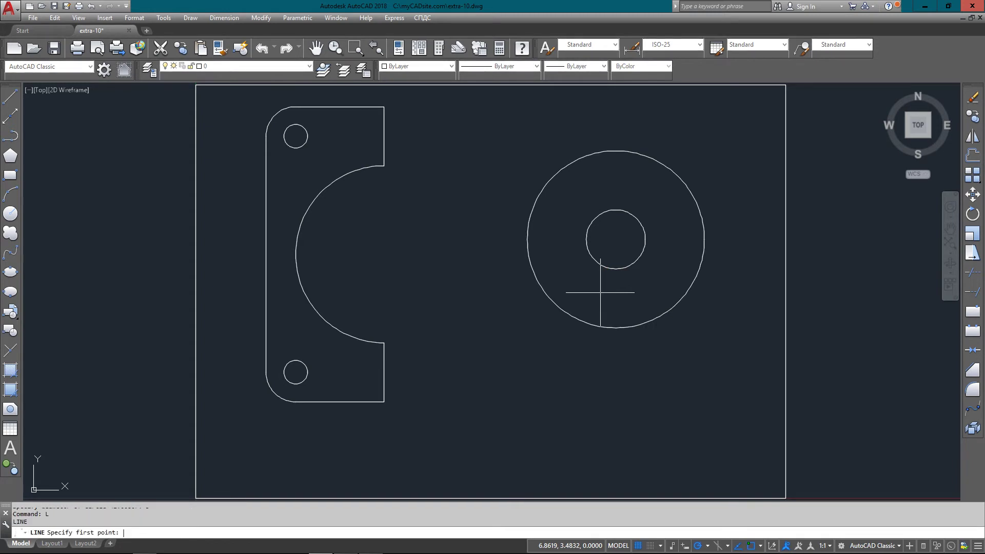
left_click(616, 239)
type("2")
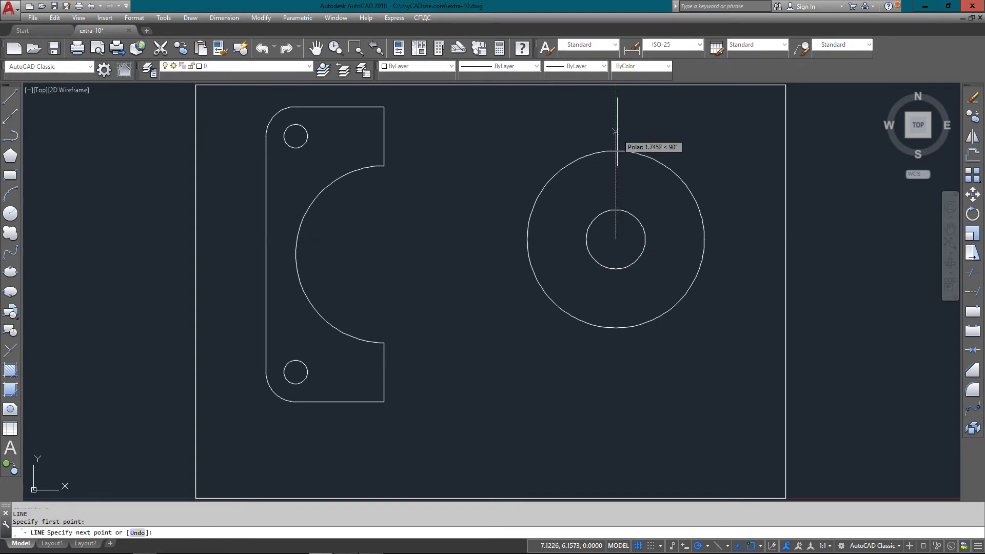
key("Return")
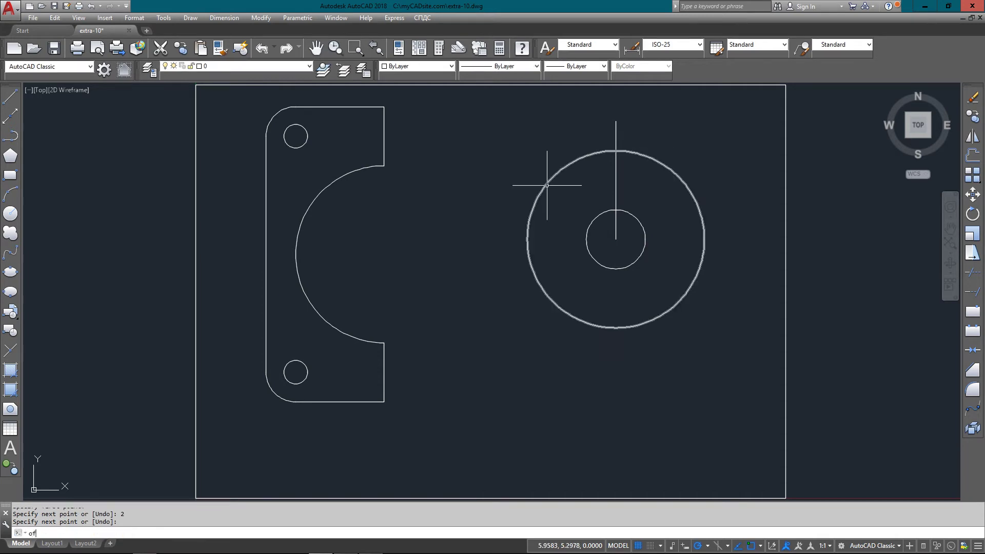
key("Return")
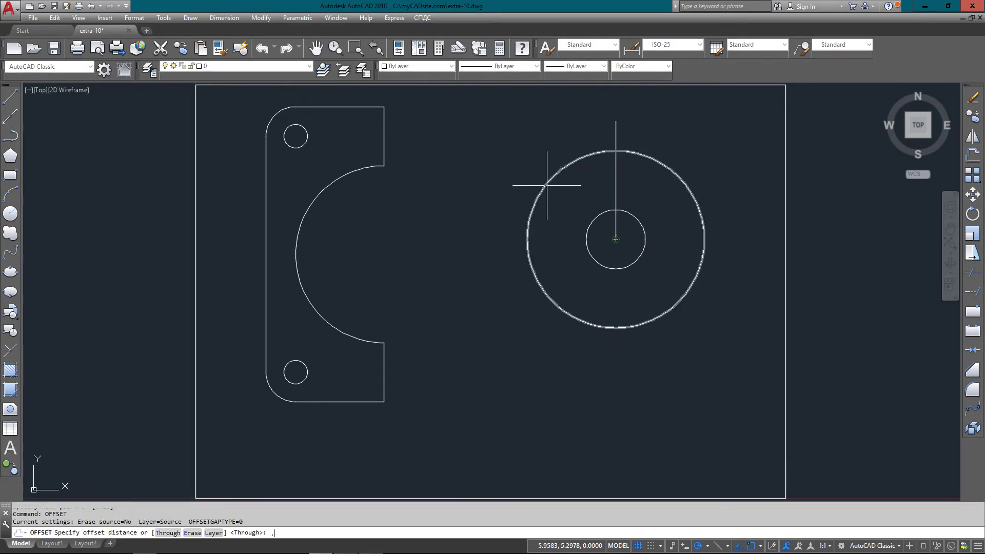
type(".2")
key("Return")
left_click(615, 176)
left_click(631, 189)
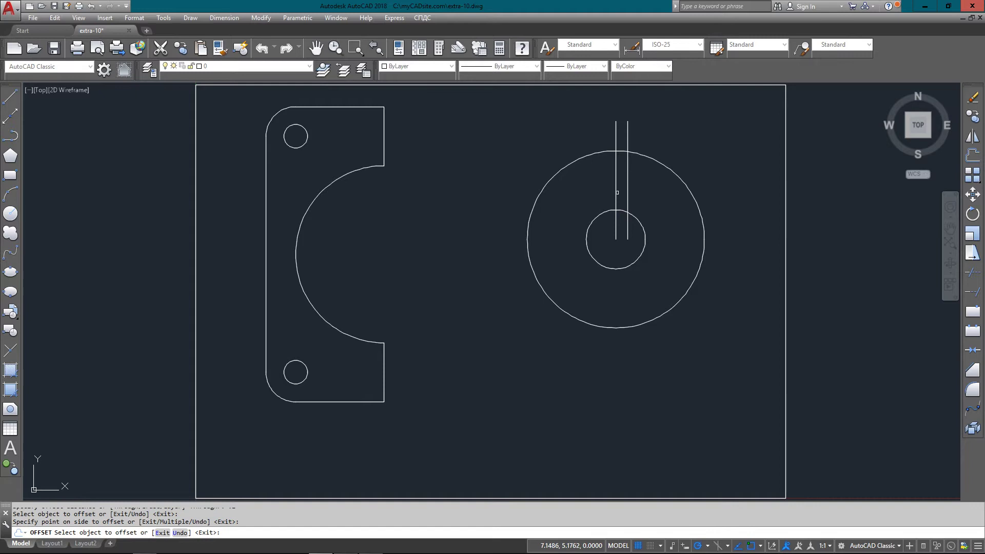
left_click(616, 192)
left_click(580, 202)
key("Return")
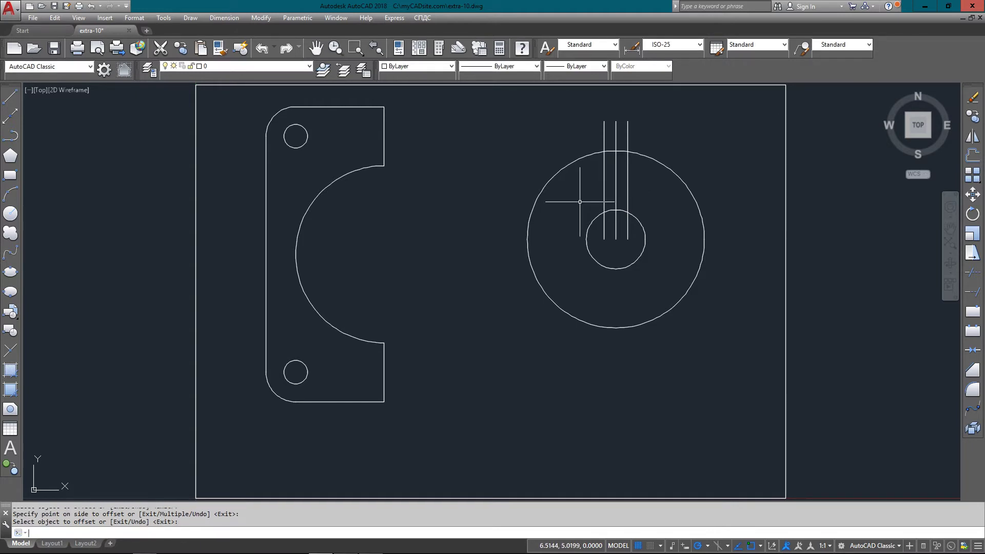
Draw a horizontal line from the outer circle's top and move it centred across the ring.
type("l")
key("Return")
left_click(604, 152)
key("Escape")
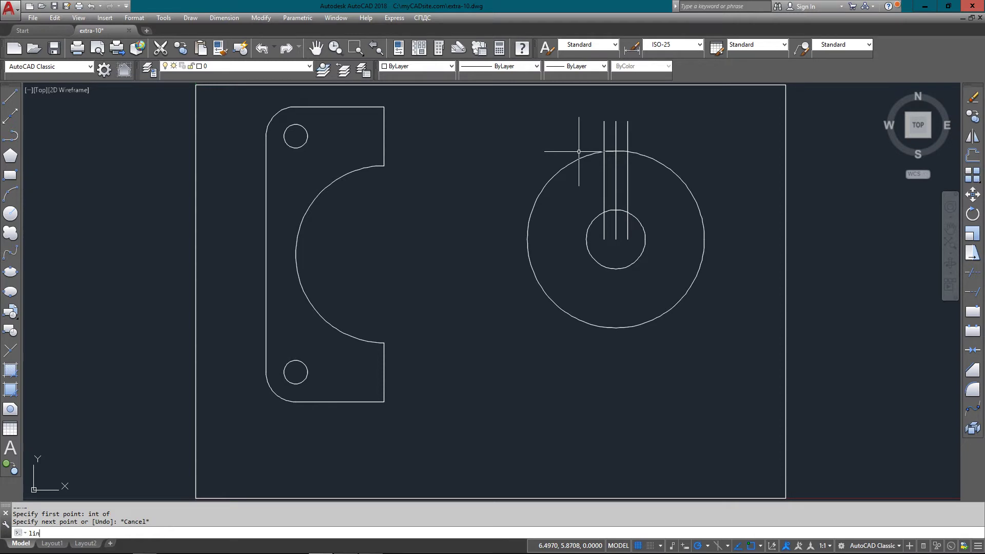
type("lin")
key("Return")
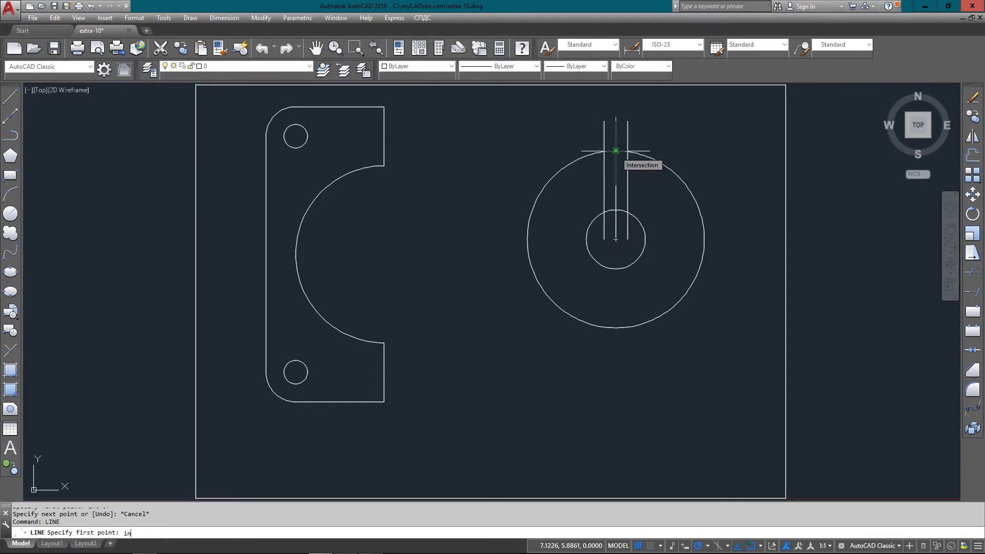
type("int")
key("Return")
left_click(616, 150)
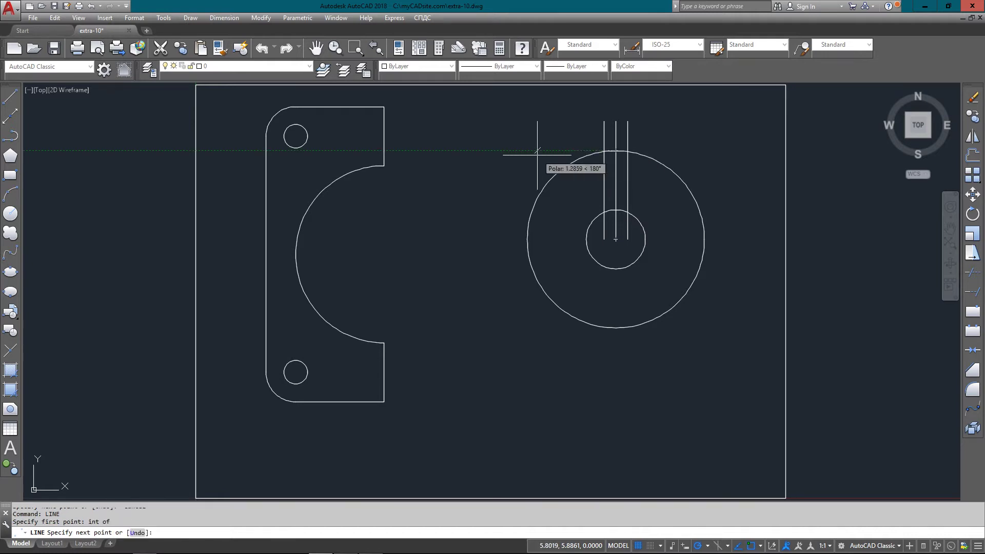
left_click(478, 150)
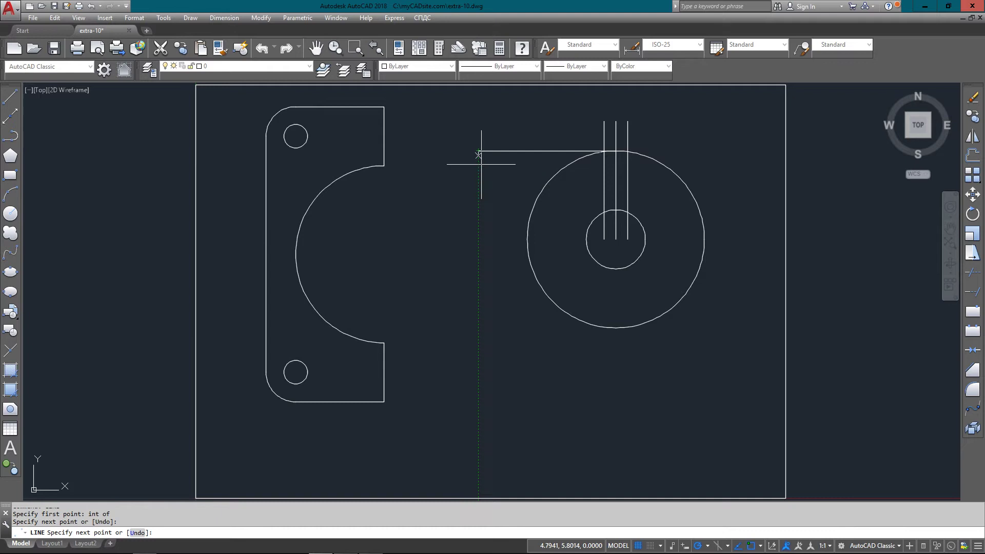
key("Escape")
type("m")
key("Return")
left_click_drag(506, 157, 490, 126)
key("Return")
left_click(449, 138)
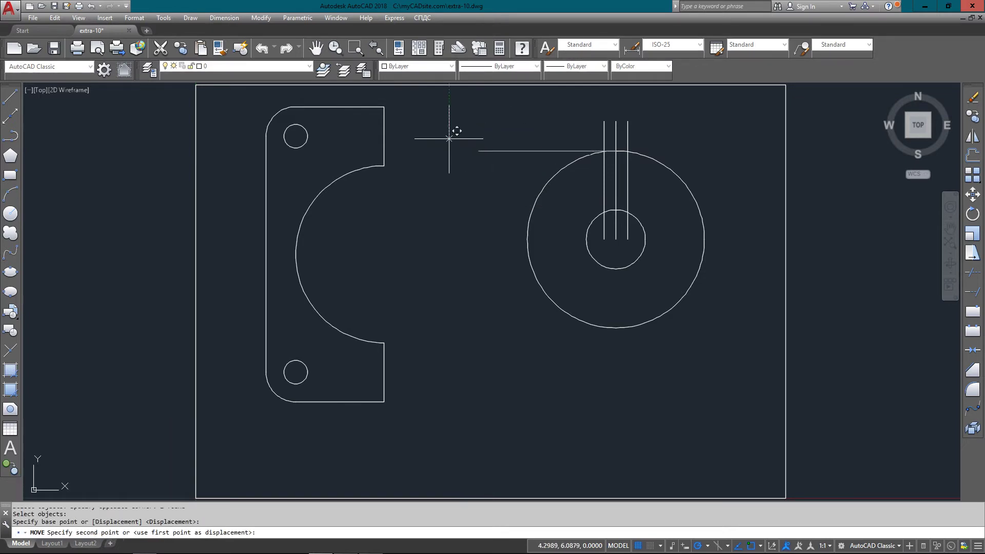
left_click(514, 138)
Offset the horizontal line 0.6 downward and erase the original top line.
type("of")
key("Return")
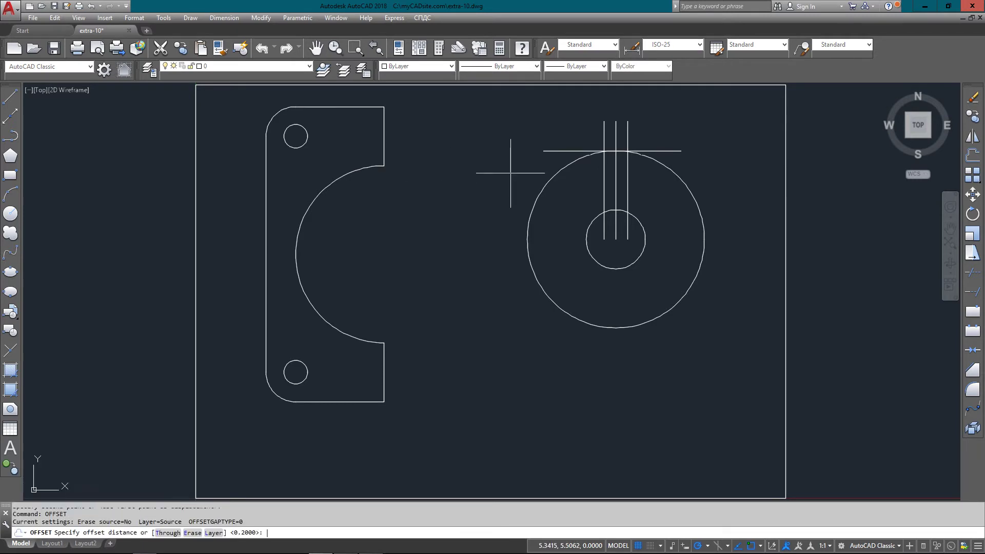
type(".6")
key("Return")
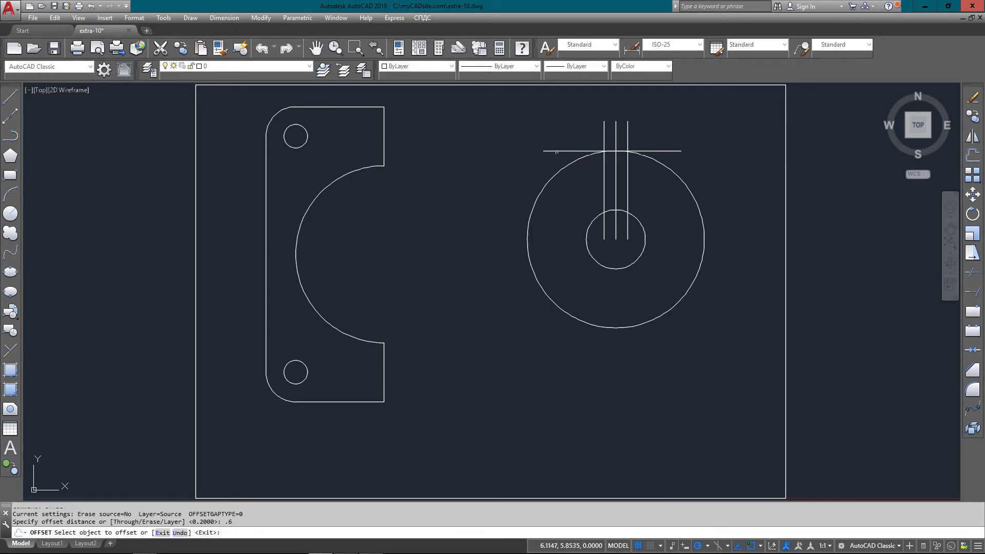
left_click(557, 152)
left_click(541, 156)
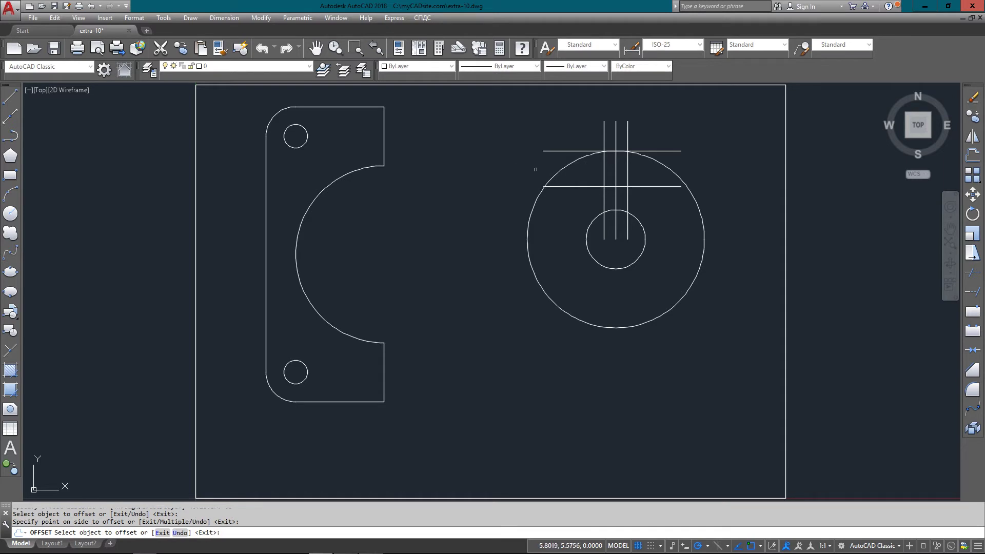
key("Escape")
left_click(537, 165)
left_click(712, 146)
type("e")
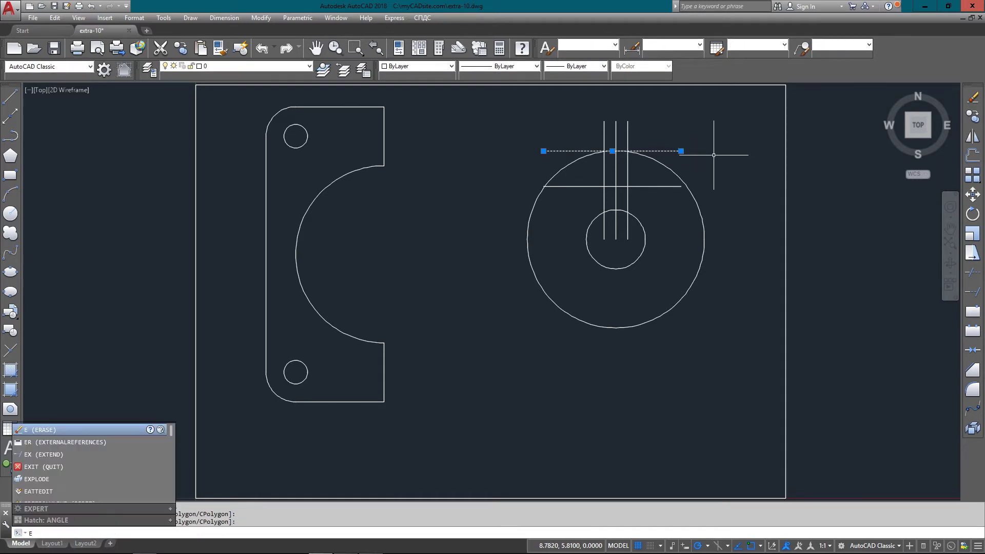
key("Return")
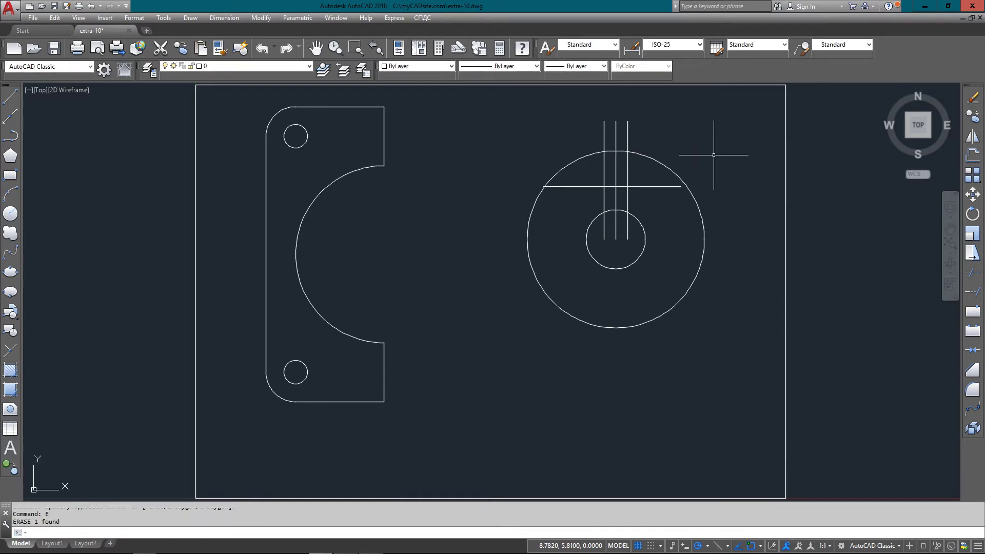
Trim the vertical lines inside the small circle and the arc between them.
type("tr")
key("Return")
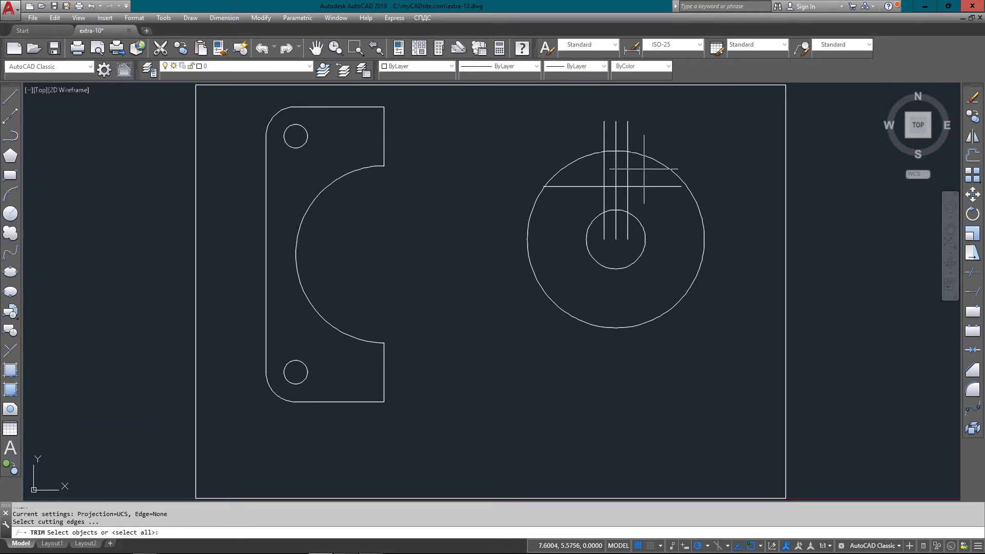
left_click(648, 275)
left_click(584, 165)
key("Return")
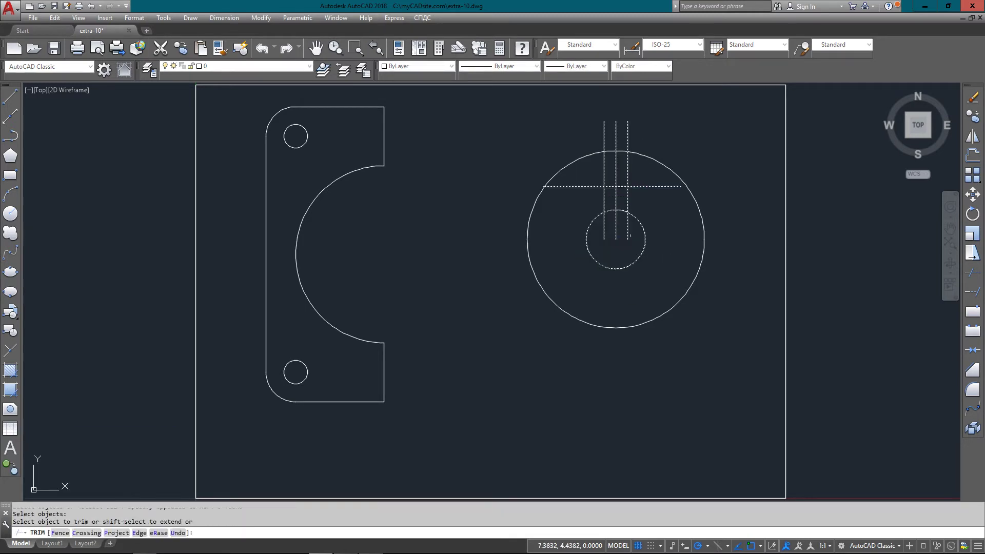
left_click(638, 242)
left_click(584, 229)
left_click(638, 238)
left_click(605, 232)
left_click(617, 211)
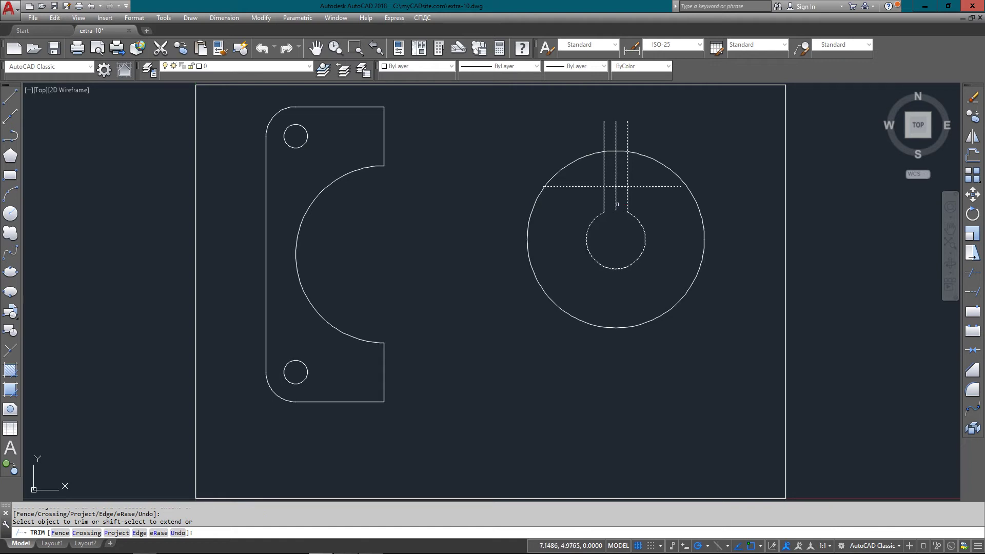
Trim the stubs above the keyway and erase the leftover centre line.
left_click(634, 185)
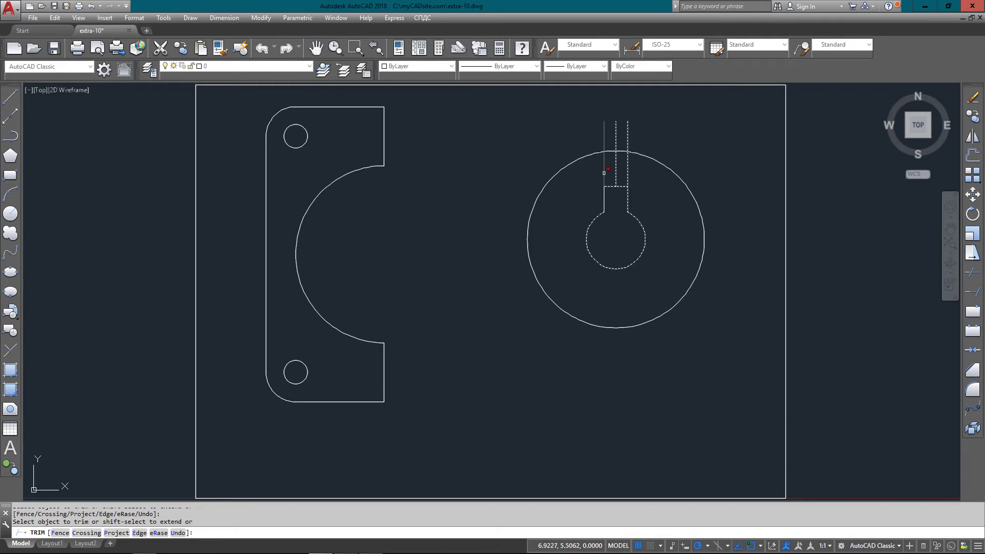
left_click(628, 172)
key("Escape")
left_click(641, 162)
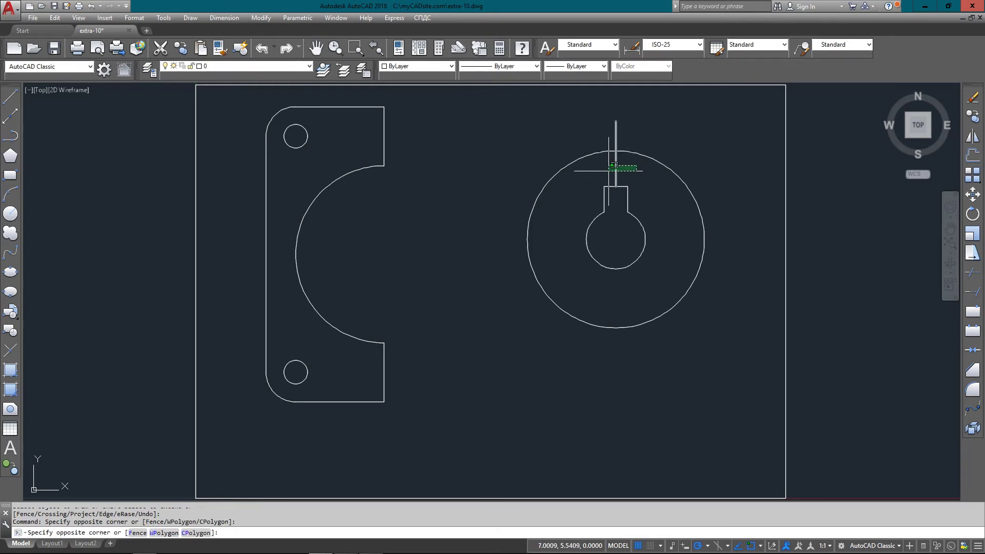
left_click(607, 171)
key("Return")
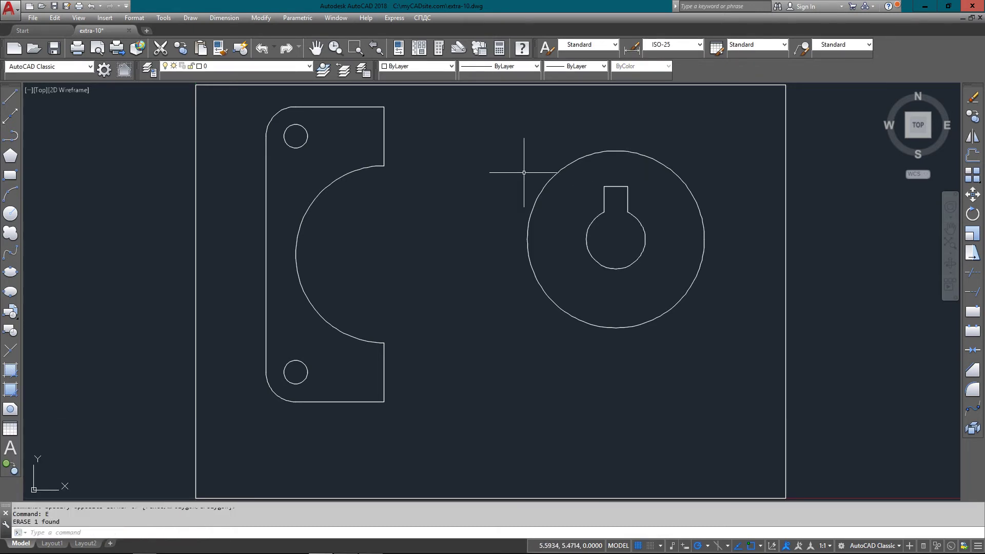
Add a linear 0,4 keyway width dimension above the ring.
left_click(224, 18)
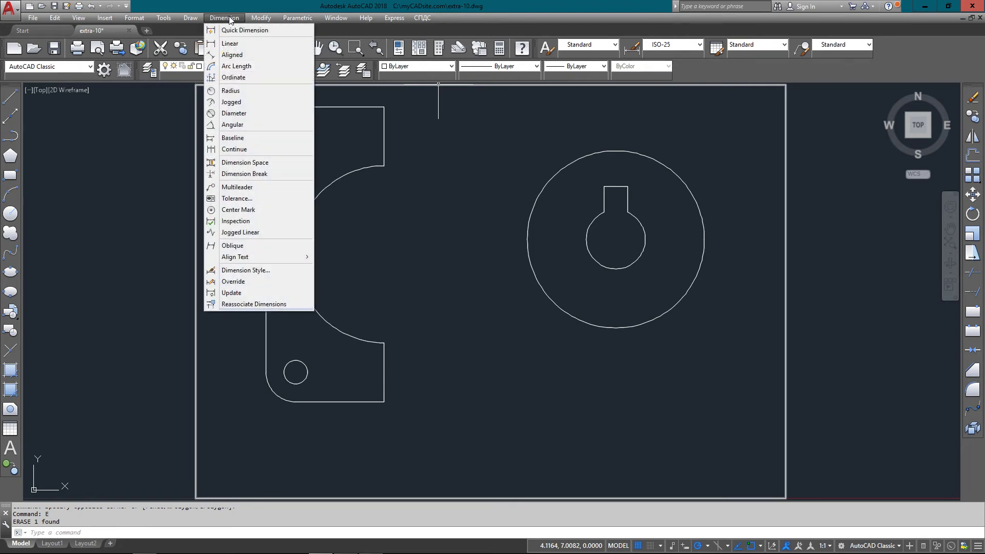
left_click(233, 43)
key("Return")
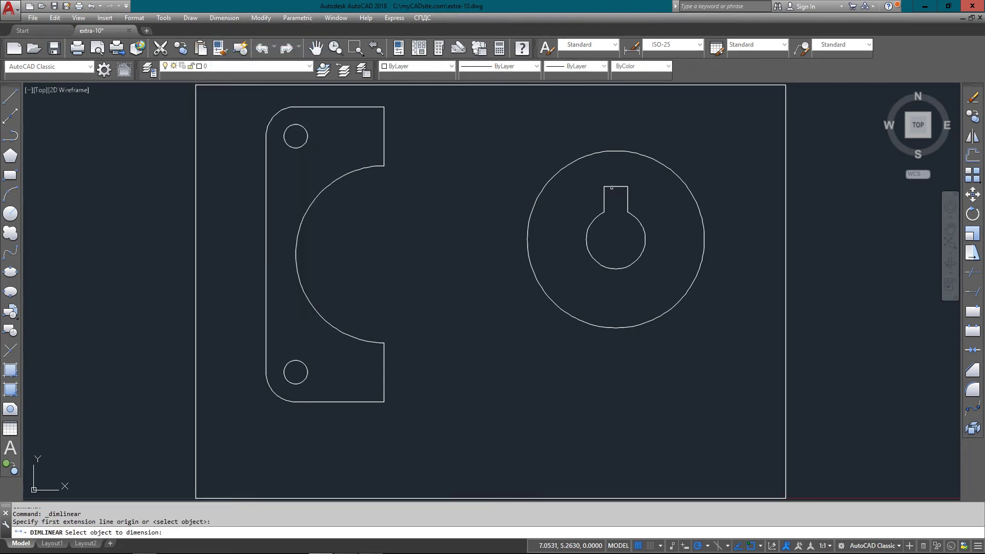
left_click(615, 186)
left_click(613, 131)
Dimension the 0,6 keyway height to the ring's top quadrant and delete the duplicate.
key("Return")
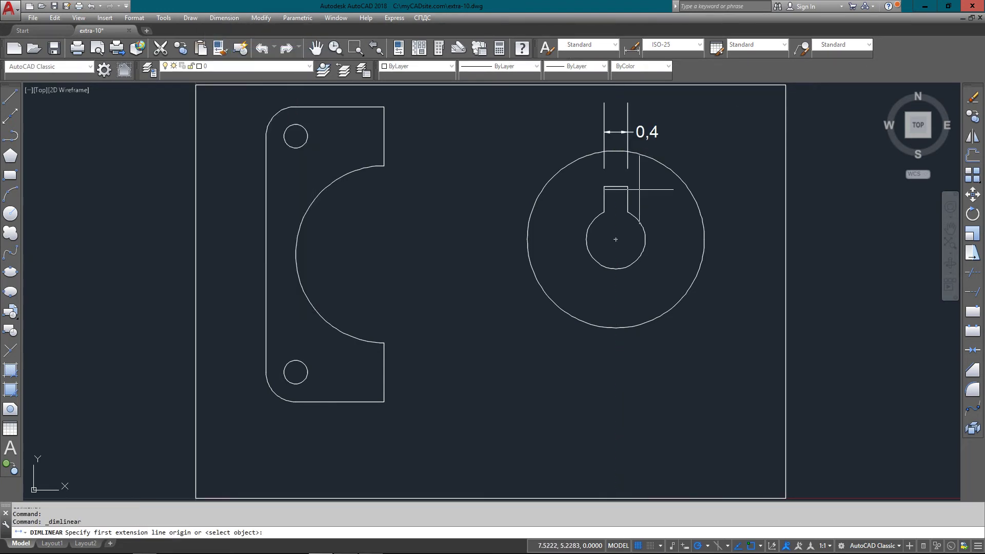
left_click(616, 237)
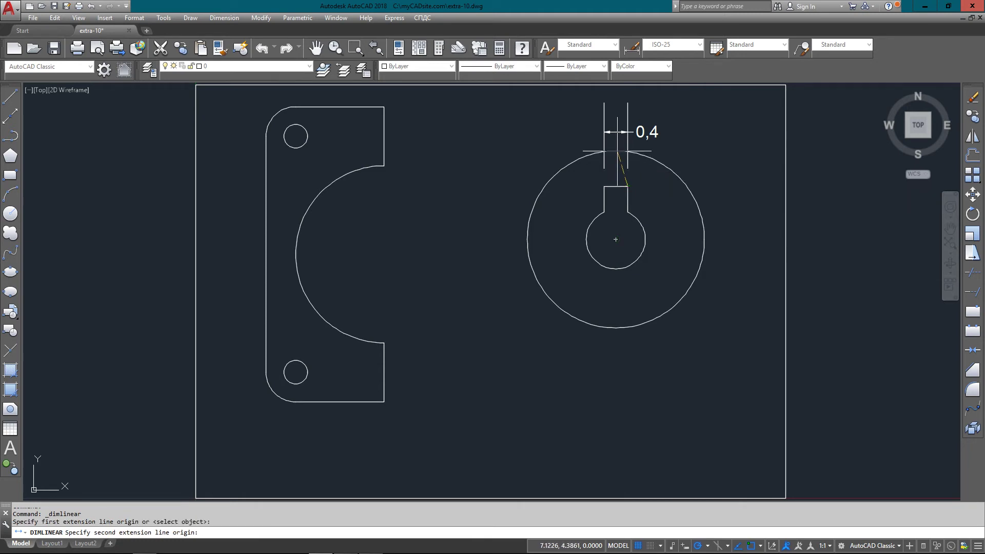
type("q")
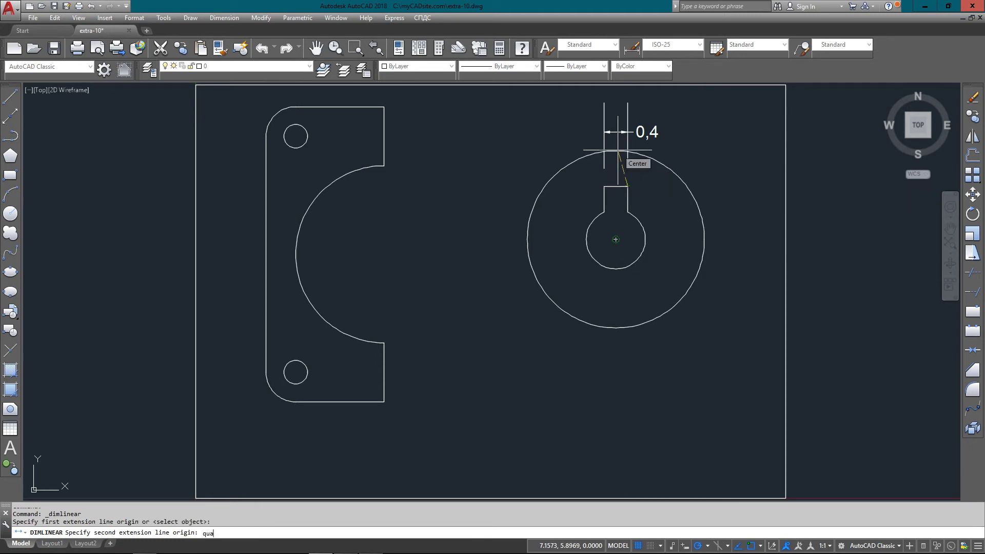
type("ua")
key("Return")
left_click(616, 151)
left_click(711, 170)
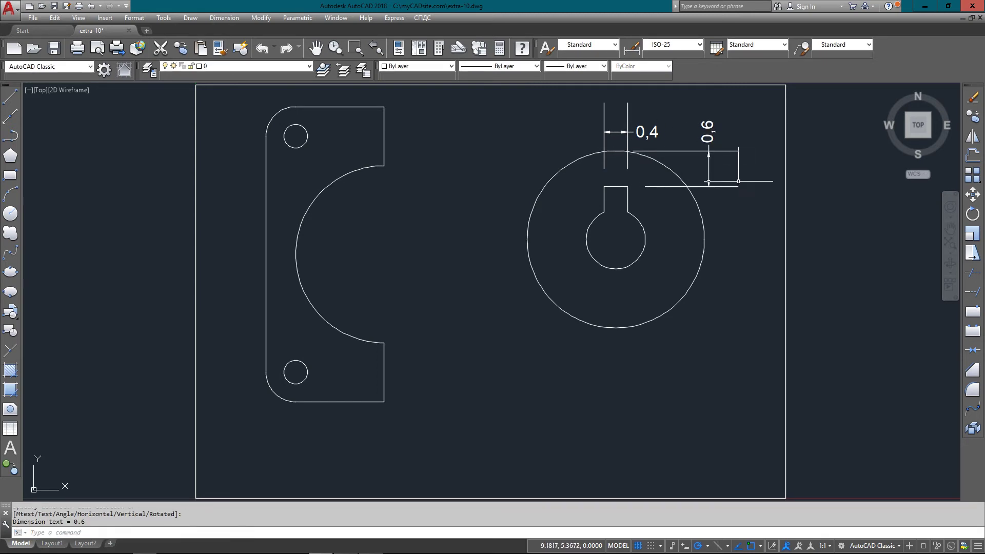
left_click(781, 208)
left_click(712, 174)
key("Delete")
Add Ø1 and Ø3 diameter dimensions to the inner and outer circles.
left_click(225, 19)
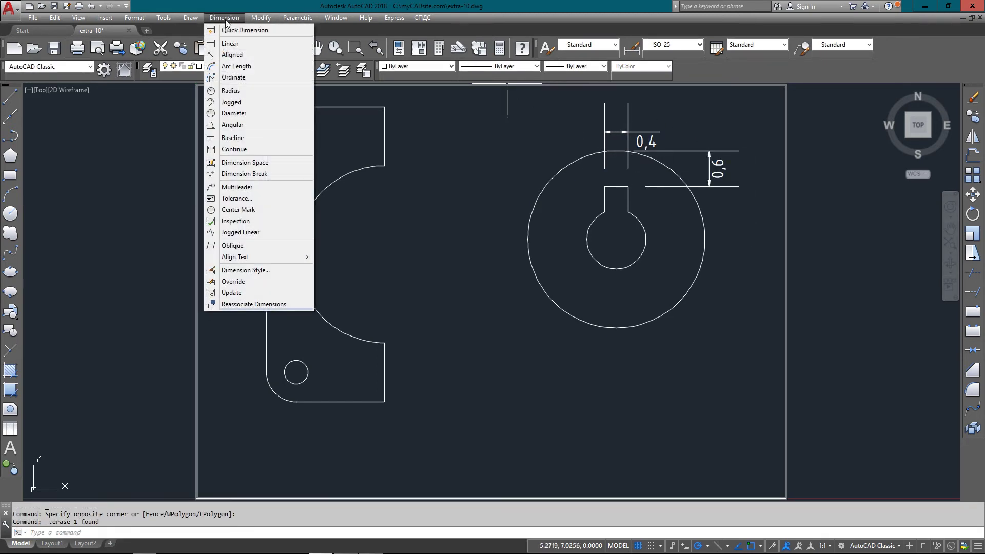
left_click(236, 114)
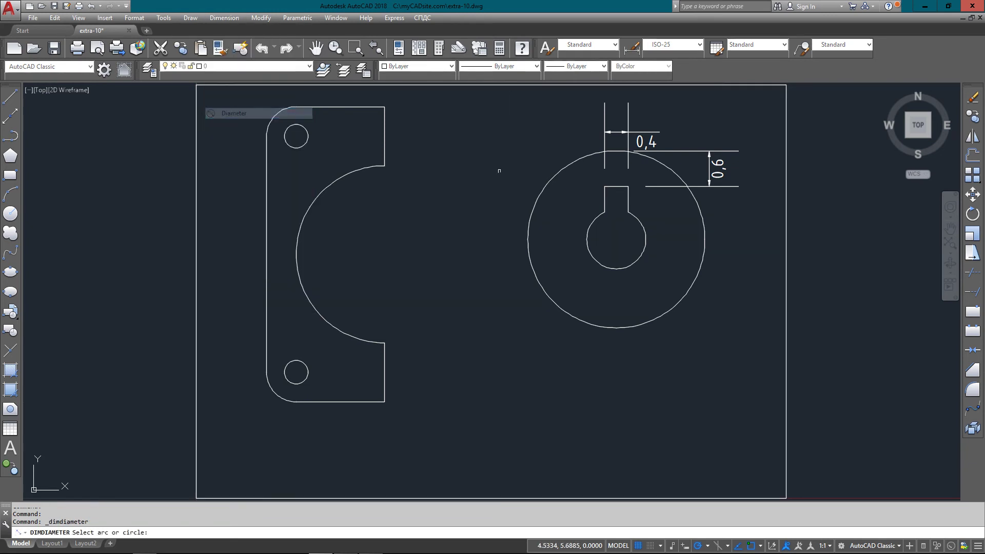
left_click(643, 255)
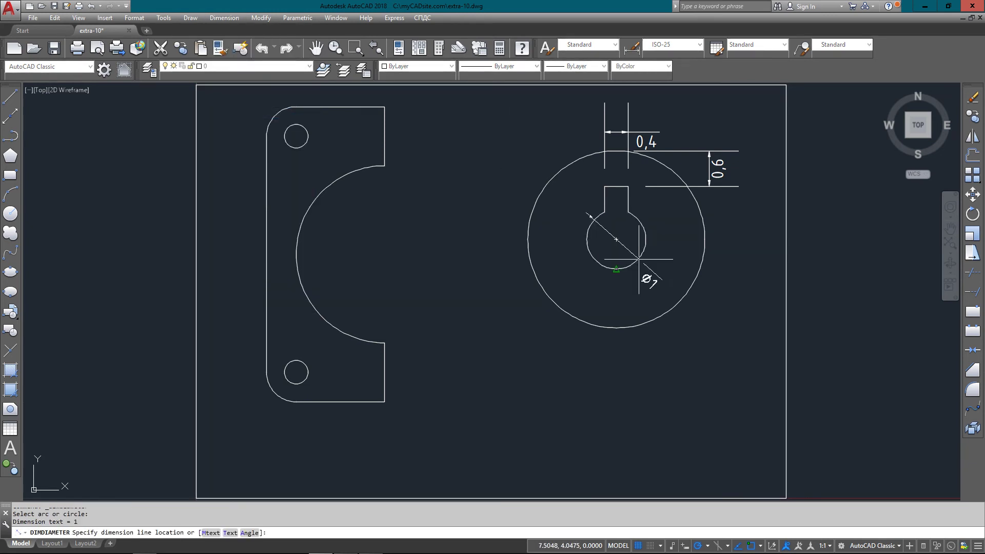
left_click(674, 273)
key("Return")
left_click(697, 274)
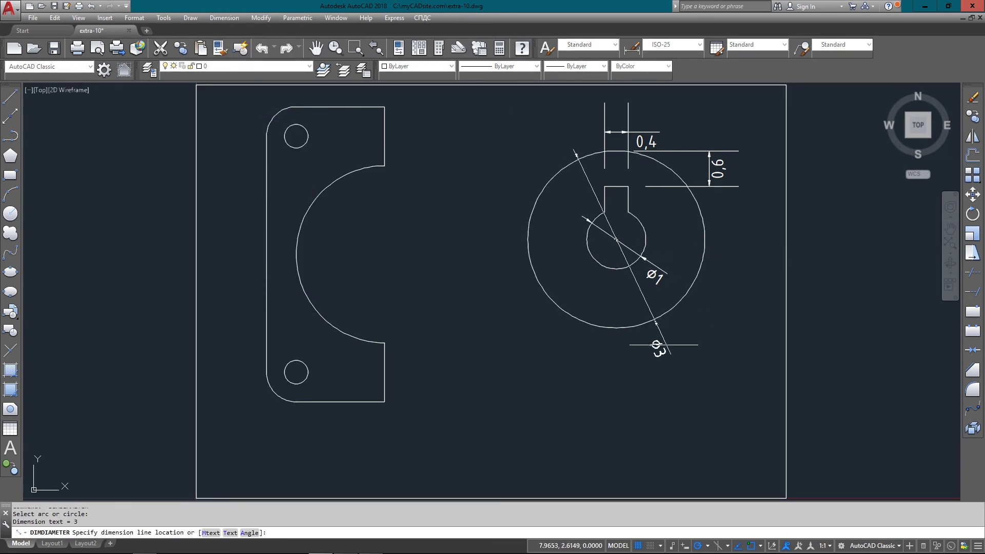
left_click(643, 354)
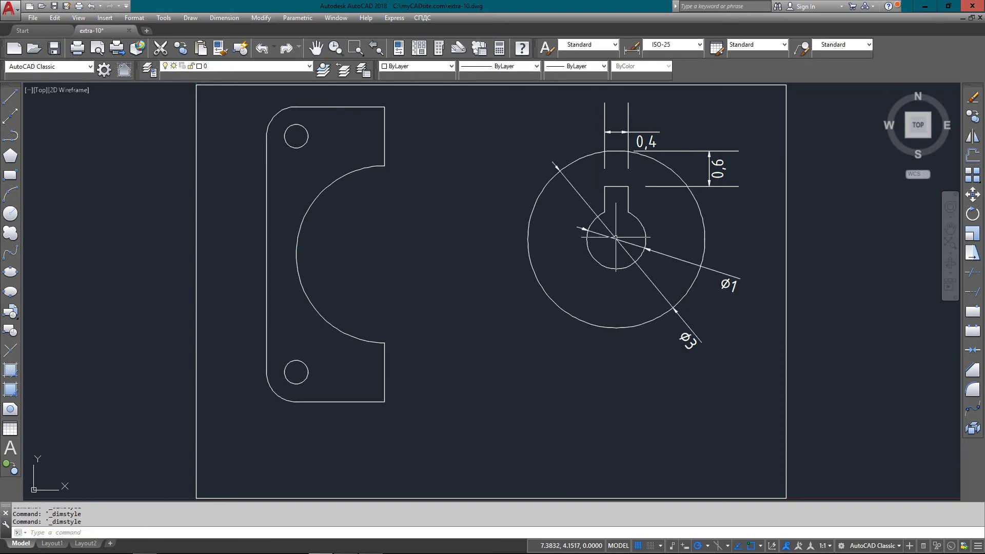
Add radius dimensions R1,5 on the semicircular cutout and R0,5 on the top-left fillet.
left_click(224, 17)
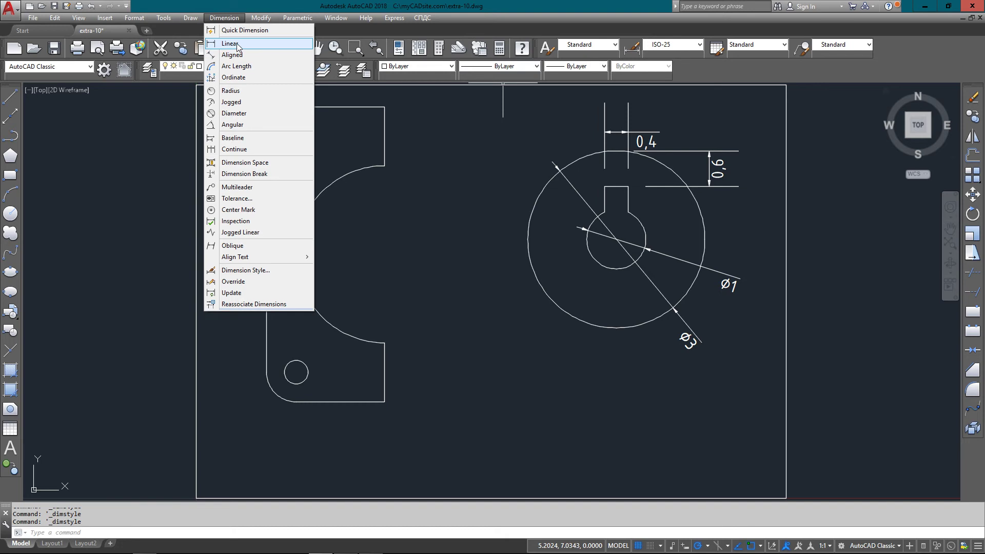
left_click(230, 92)
left_click(316, 198)
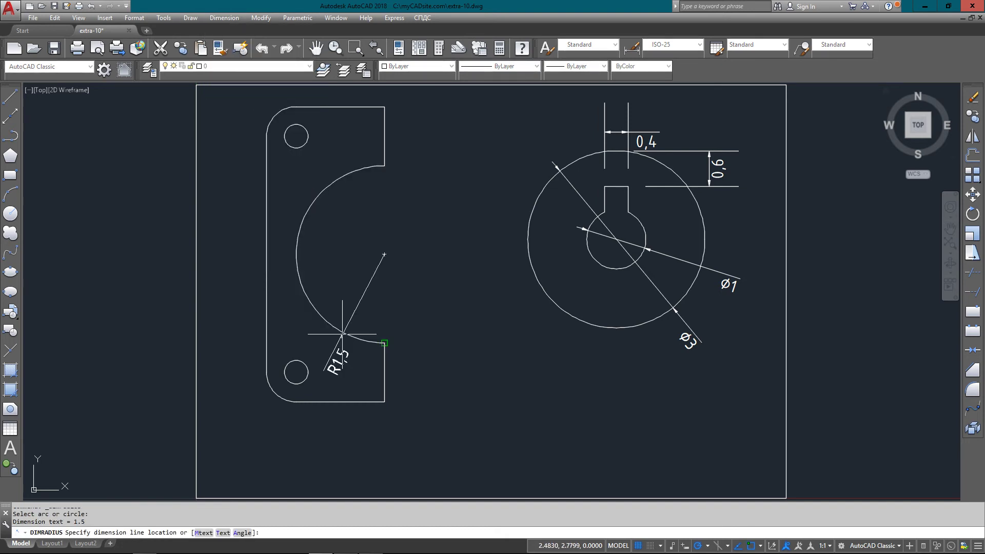
left_click(369, 294)
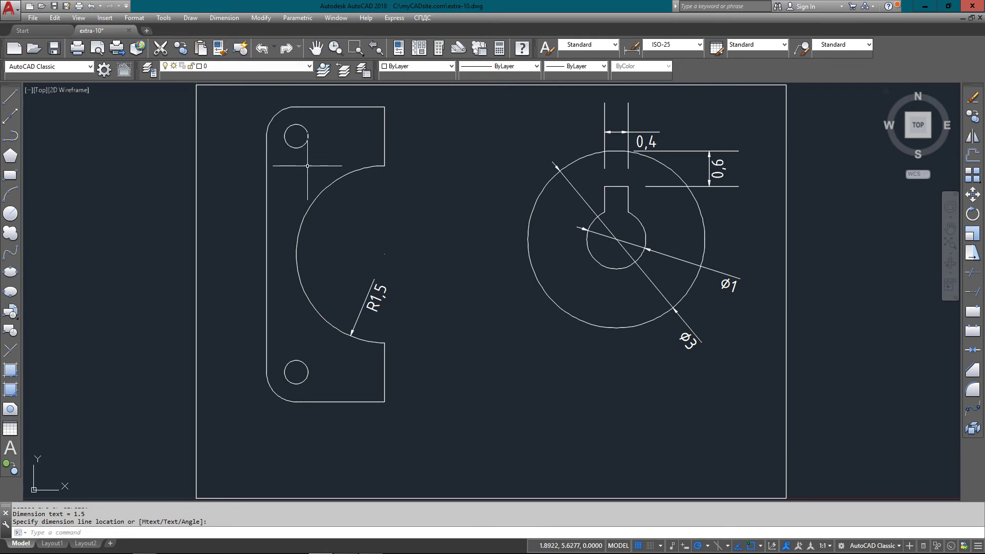
key("Return")
left_click(278, 113)
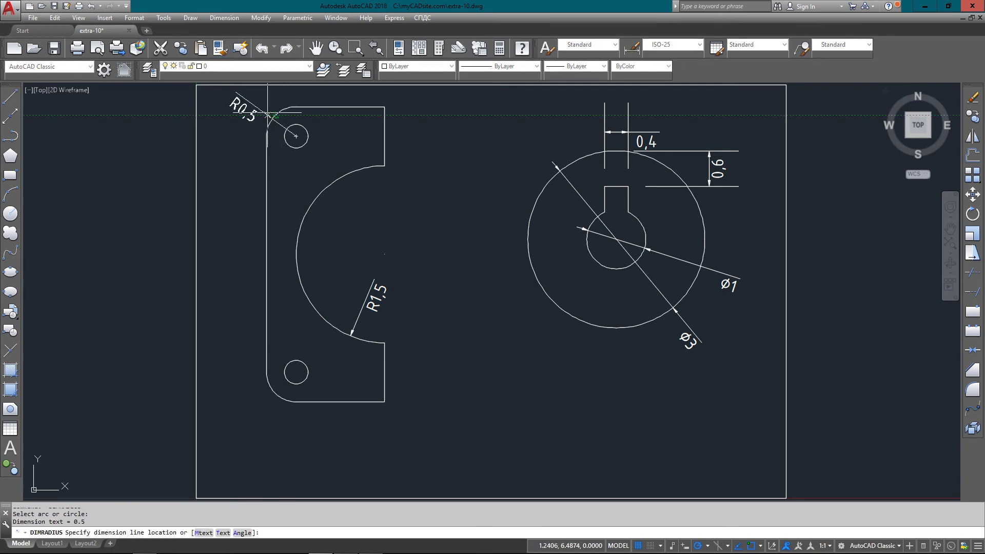
left_click(232, 102)
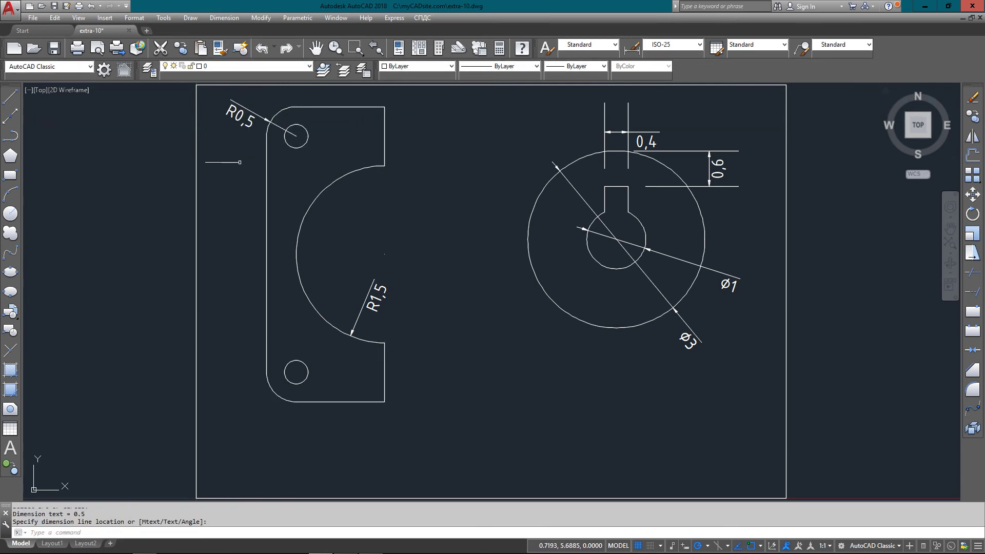
Add radius dimensions R0,2 on the top-left hole and R0,5 on the bottom-left fillet.
key("Return")
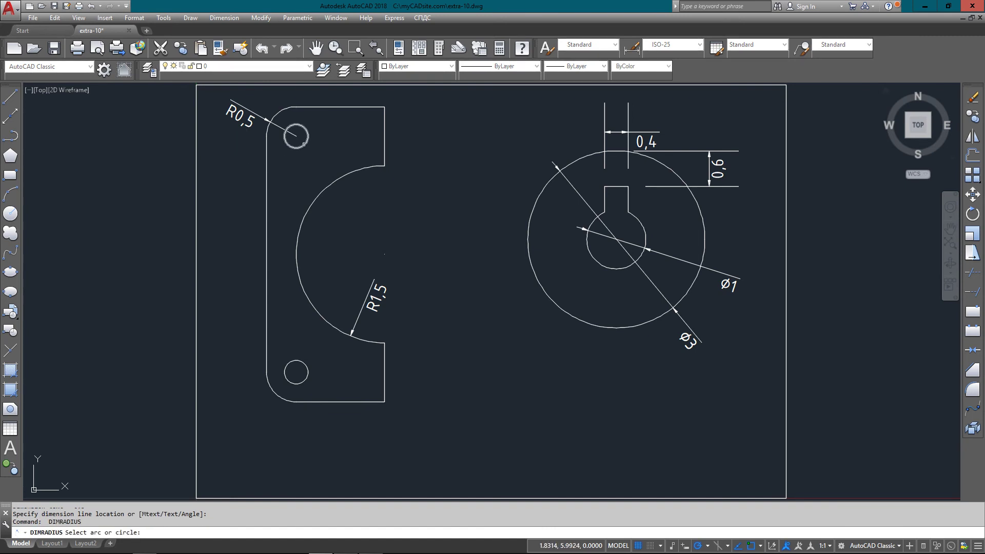
left_click(304, 142)
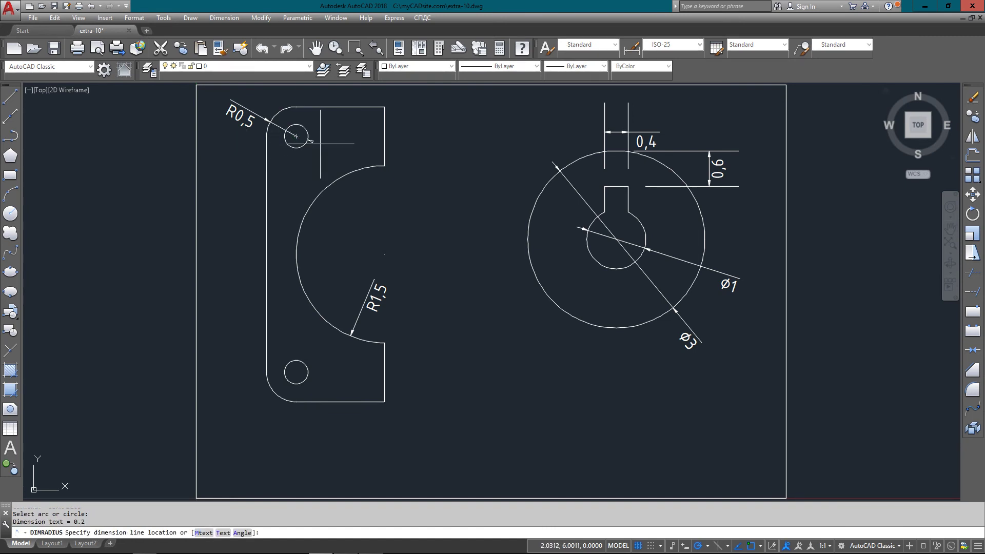
left_click(338, 136)
key("Return")
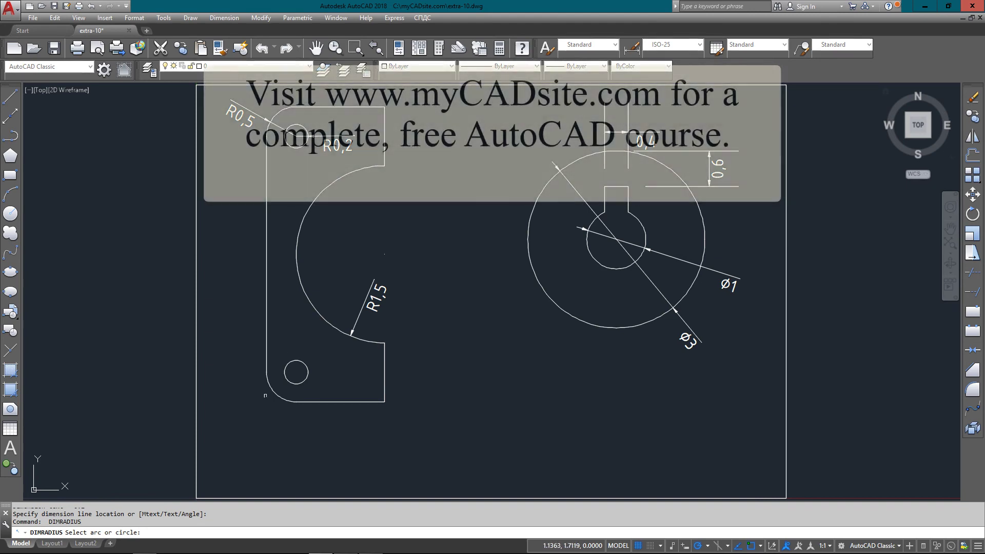
left_click(273, 393)
left_click(242, 421)
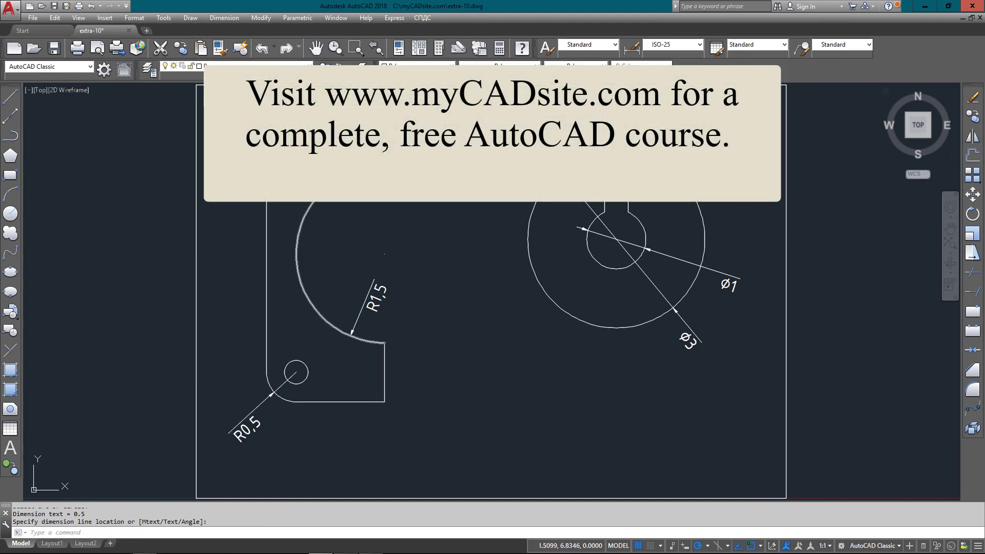
left_click(224, 18)
Dimension the plate's overall height of 5 along its right side.
left_click(229, 43)
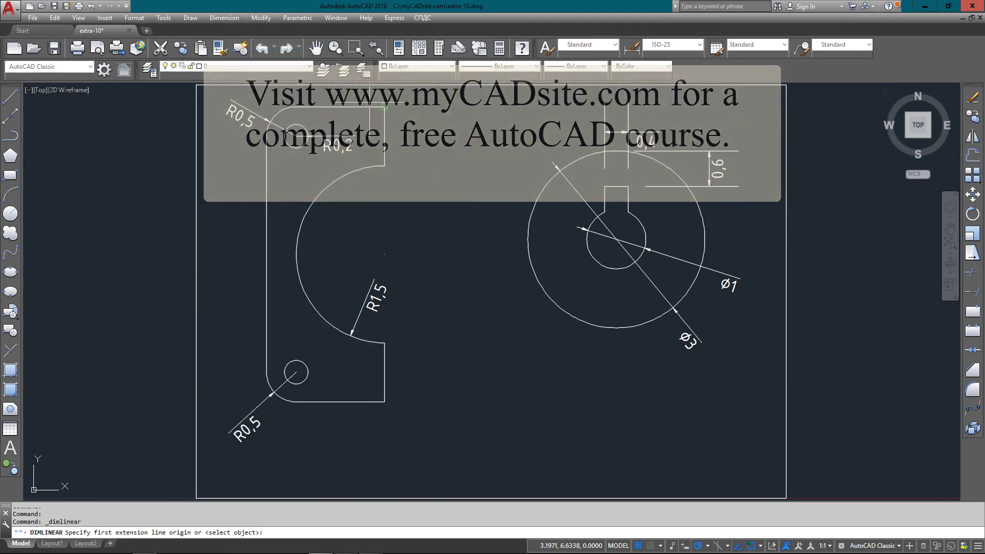
left_click(384, 107)
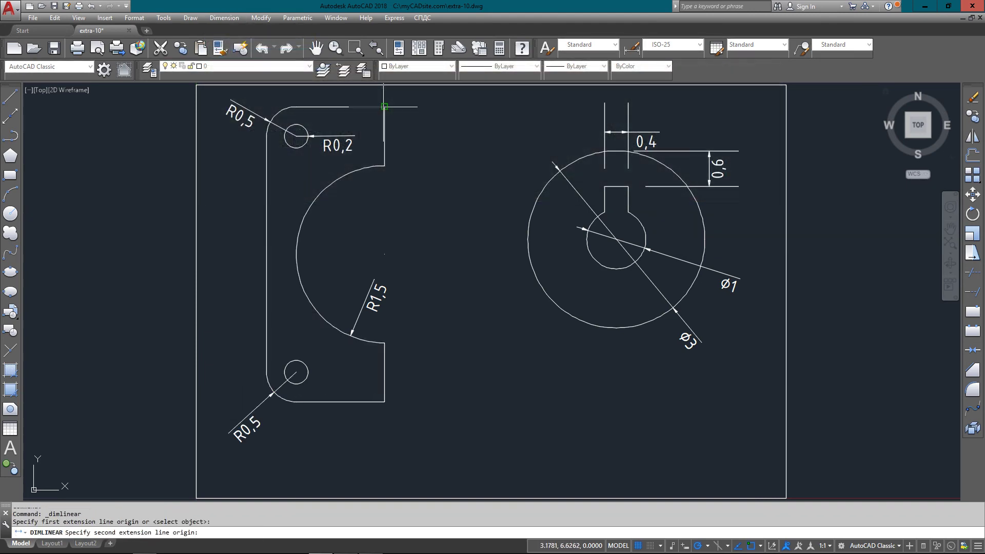
left_click(384, 402)
left_click(426, 397)
Add the top width dimension of 2 above the plate, then fit the whole drawing in view.
key("Return")
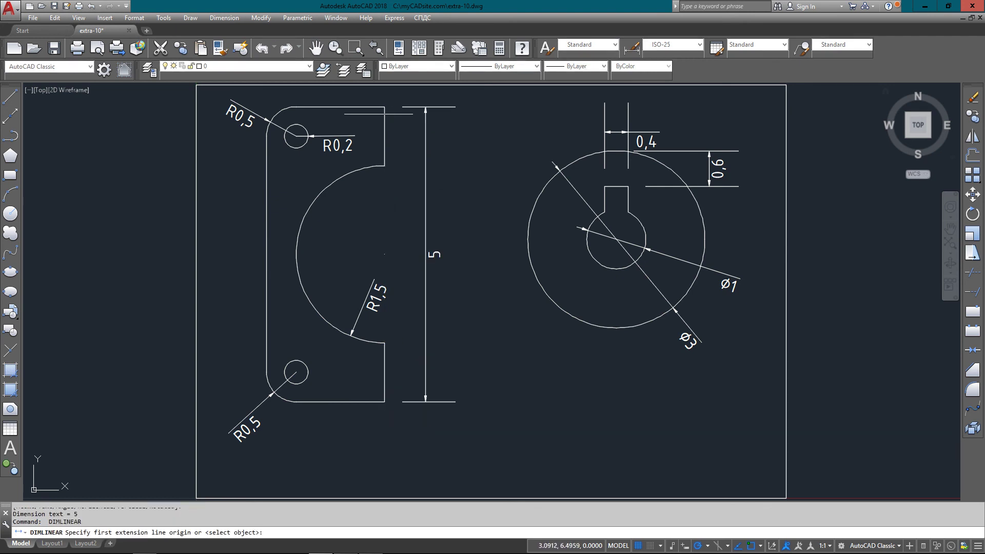
left_click(384, 107)
left_click(269, 131)
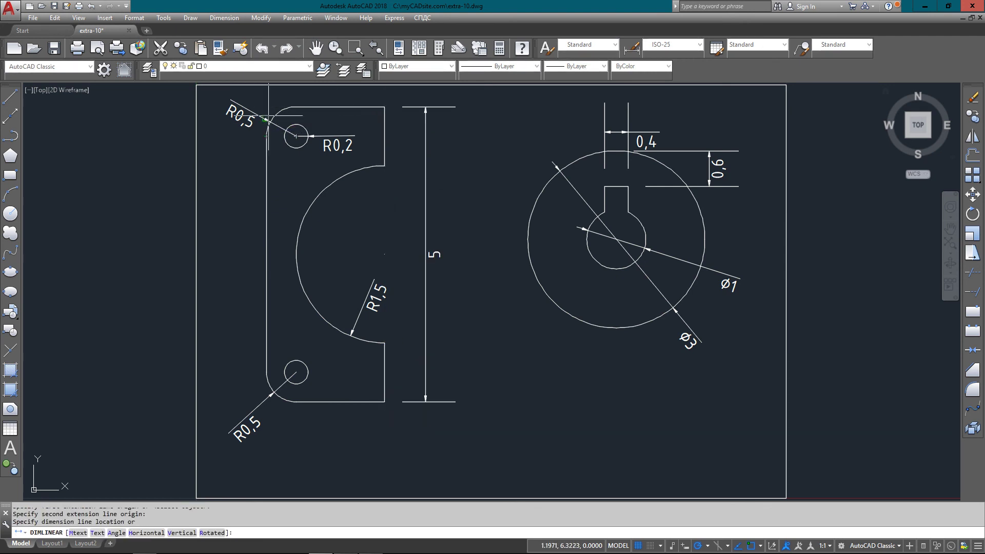
scroll(288, 93, "up", 2)
left_click(344, 208)
scroll(344, 261, "down", 2)
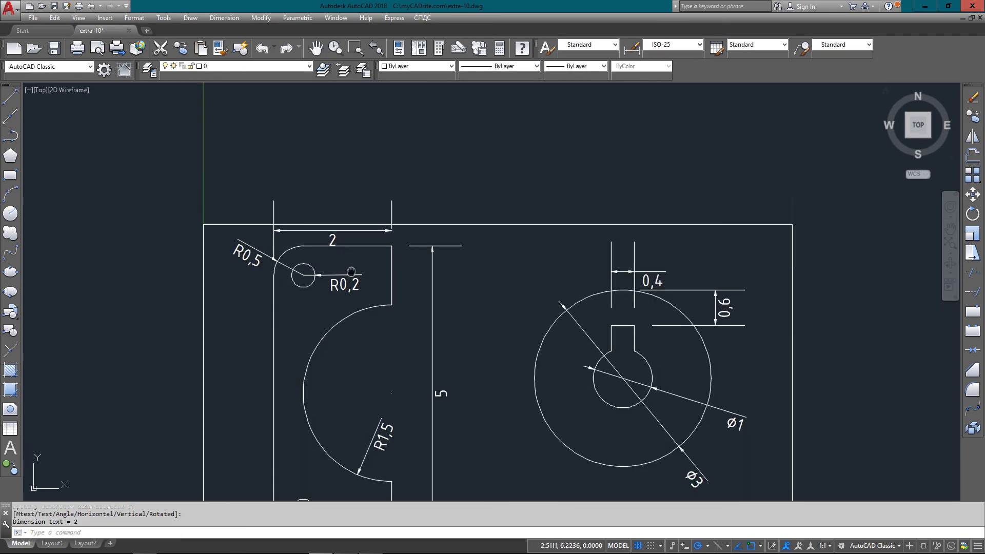
middle_click_drag(349, 269, 348, 174)
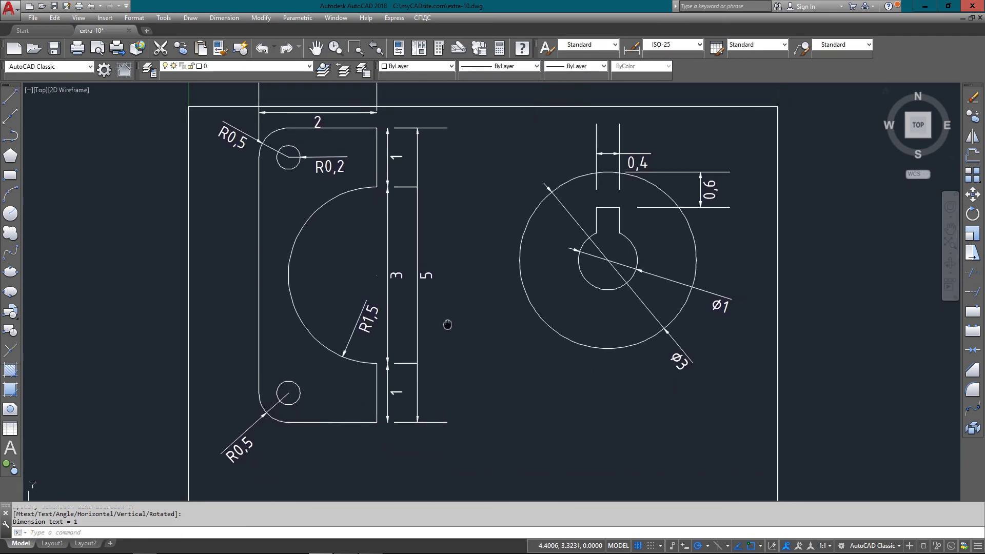
scroll(442, 307, "down", 3)
middle_click(440, 292)
middle_click(440, 292)
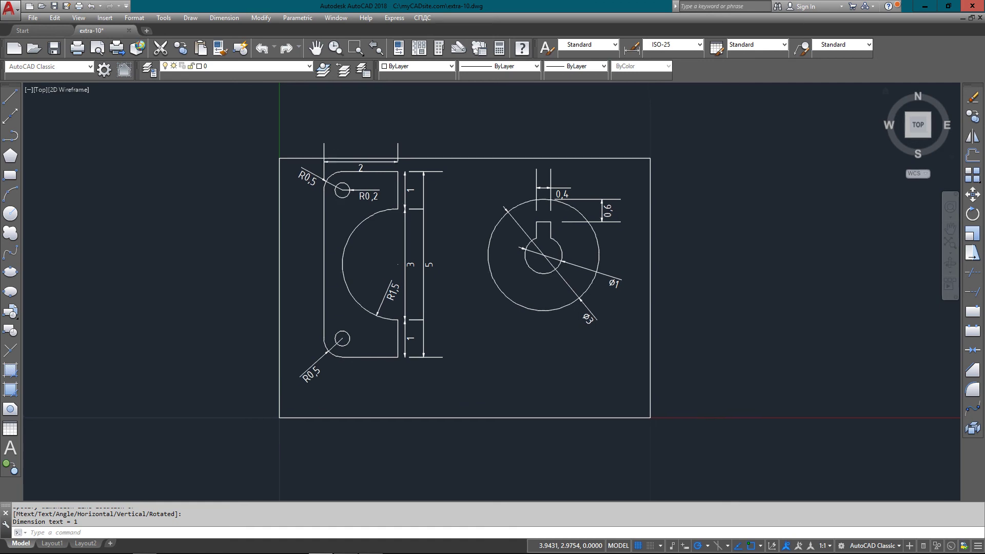